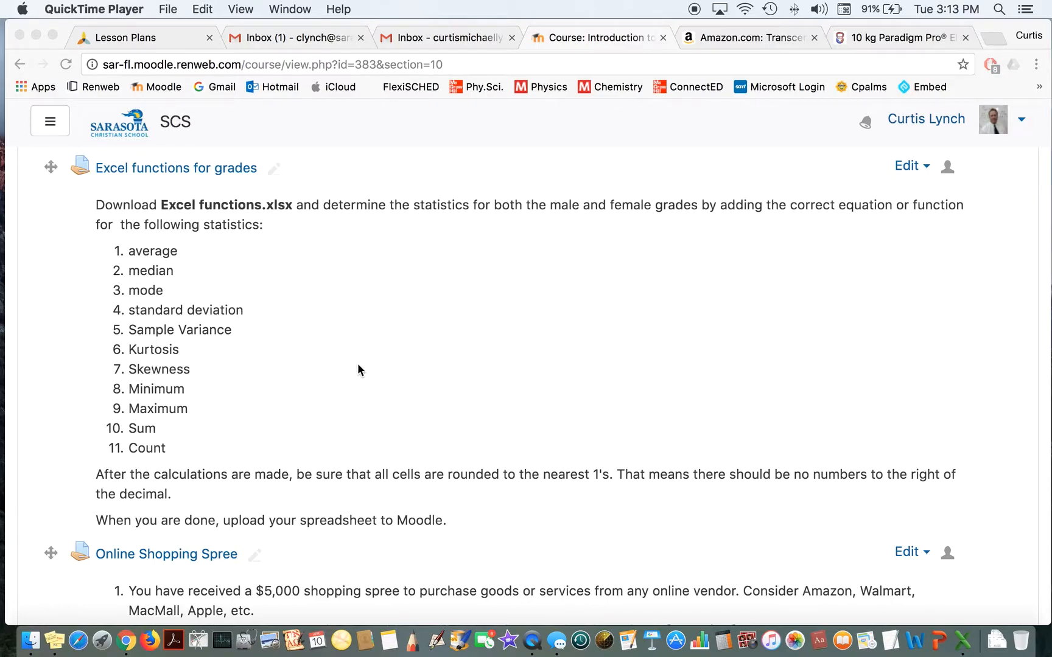
# - Switch to the Excel Functions TAE.xlsx workbook in Excel and examine the female and male grade columns and the 9th Grade statistics table
pyautogui.hotkey('ctrl', 'Right')
pyautogui.scroll(20, 389, 317)
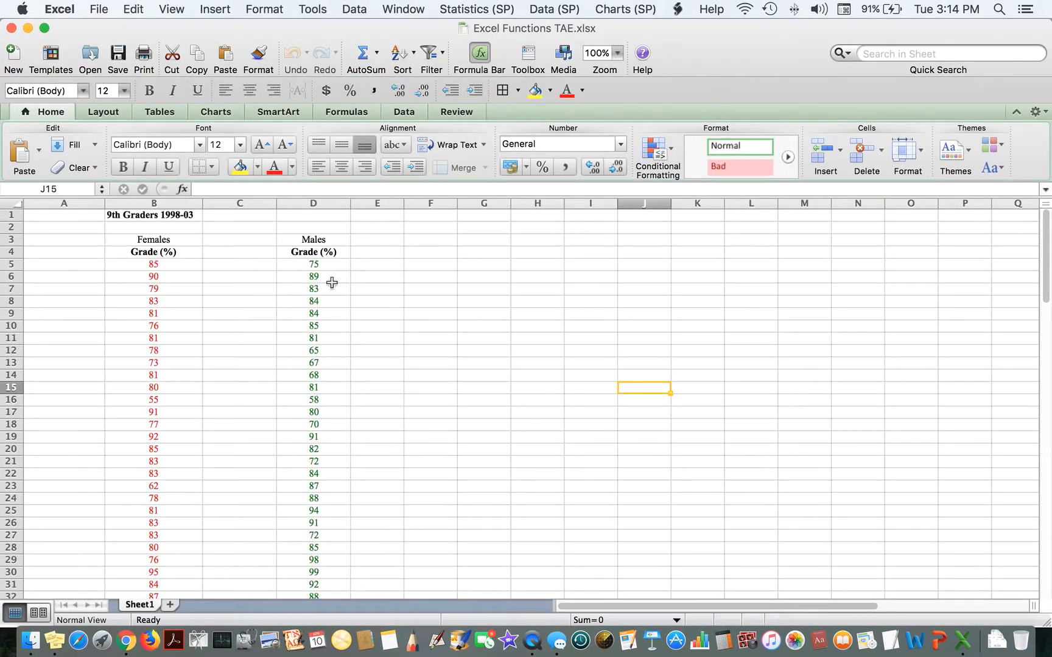
pyautogui.scroll(-20, 322, 461)
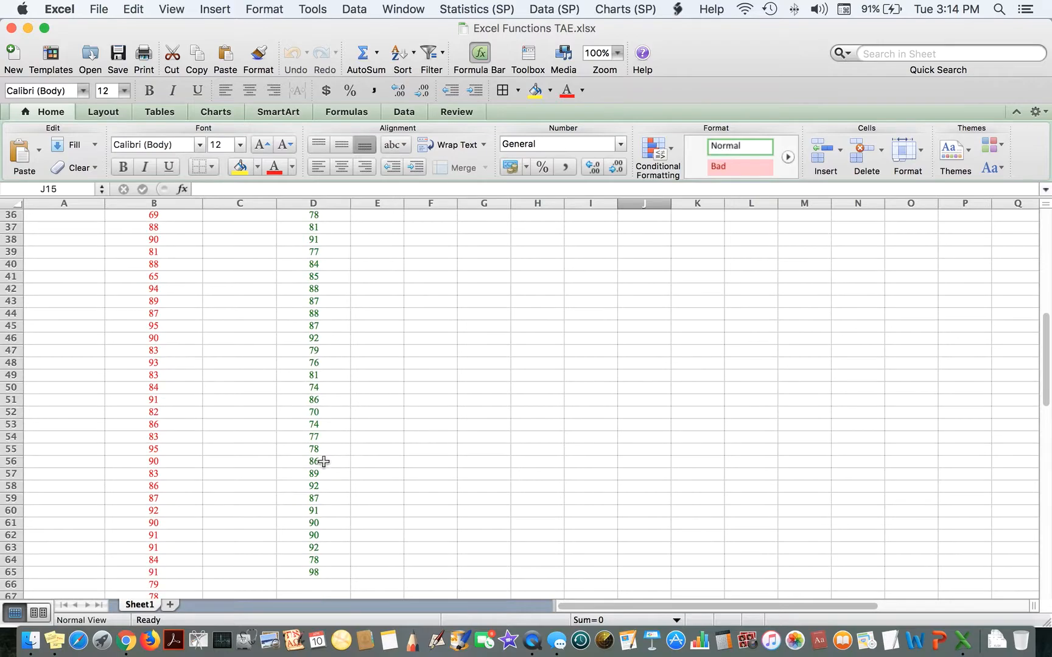
pyautogui.scroll(-3, 323, 461)
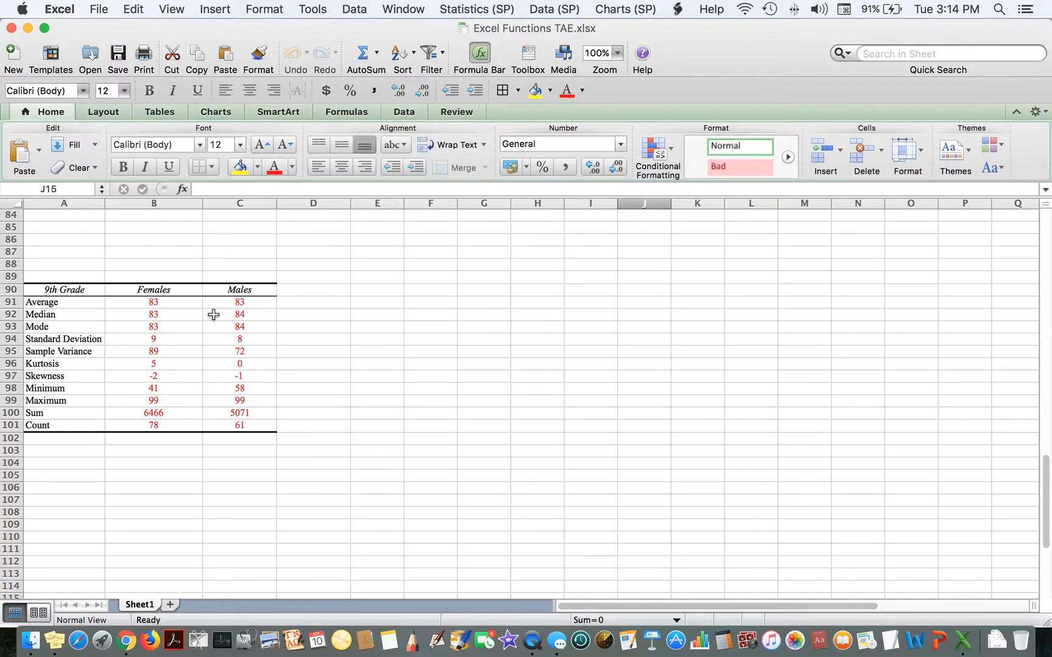
pyautogui.scroll(20, 395, 319)
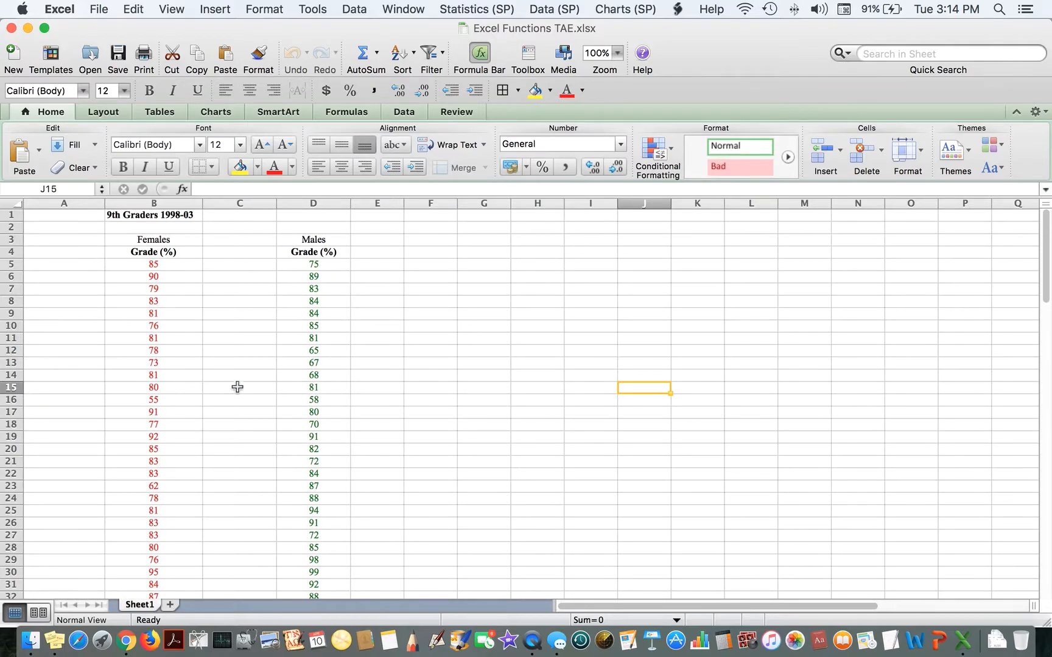
pyautogui.scroll(-20, 428, 383)
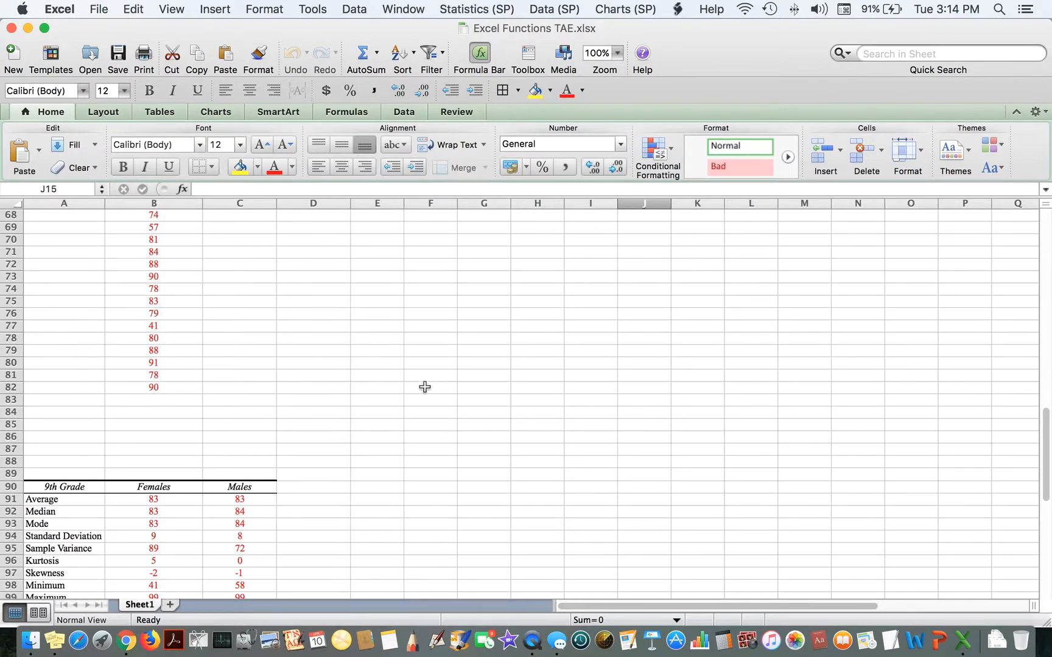
pyautogui.scroll(-2, 425, 387)
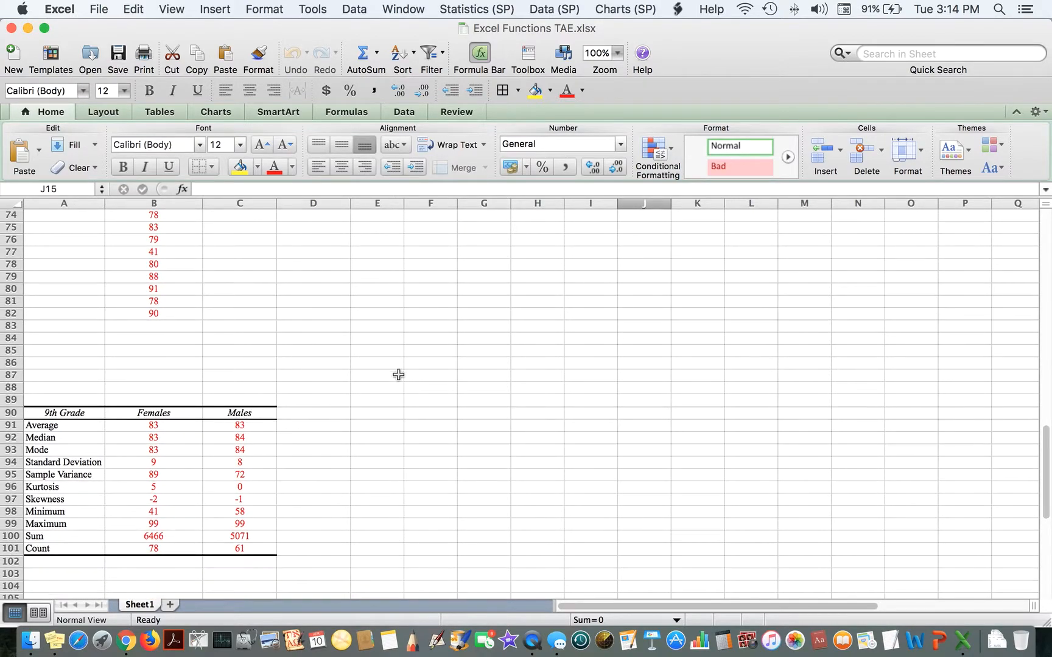
# - Rename the Sheet1 worksheet as "Males and Females"
pyautogui.doubleClick(139, 605)
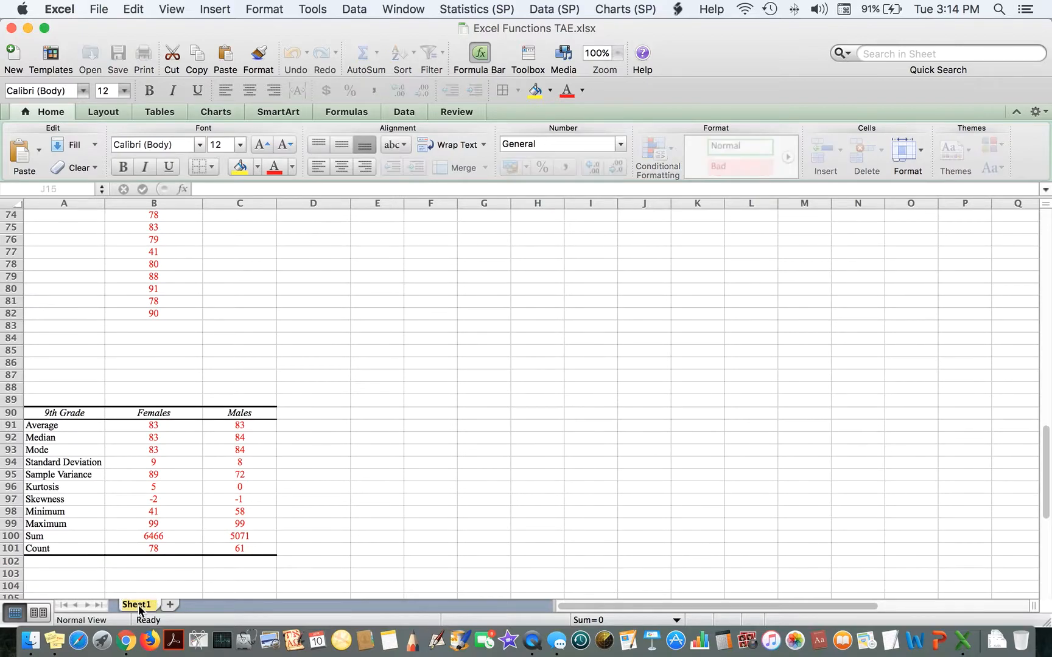
pyautogui.write('Males and Fema')
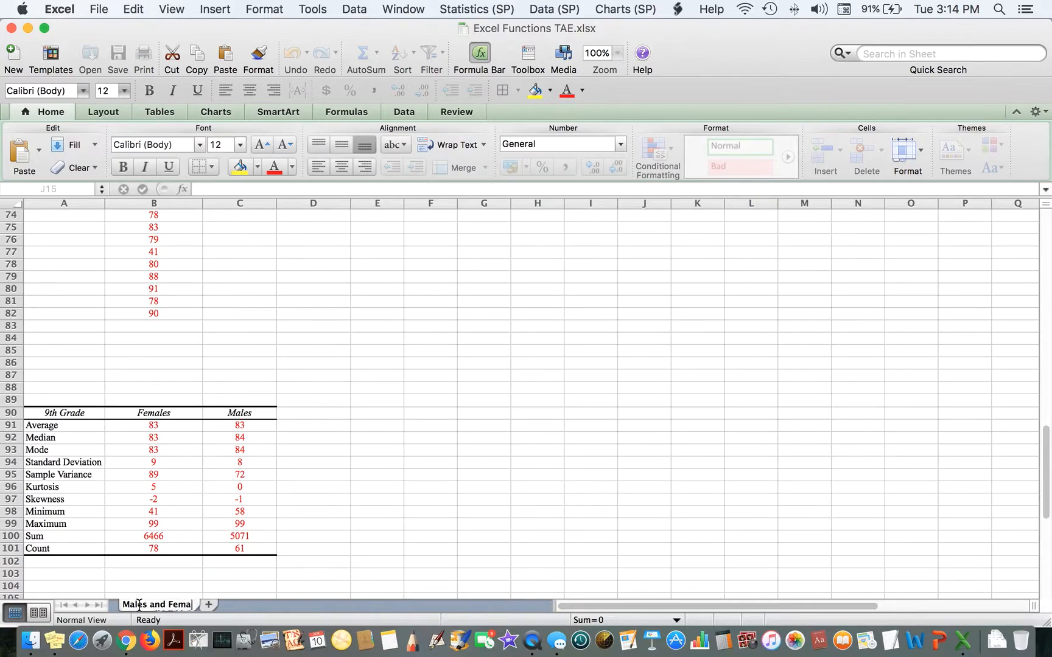
pyautogui.write('les')
pyautogui.press('Return')
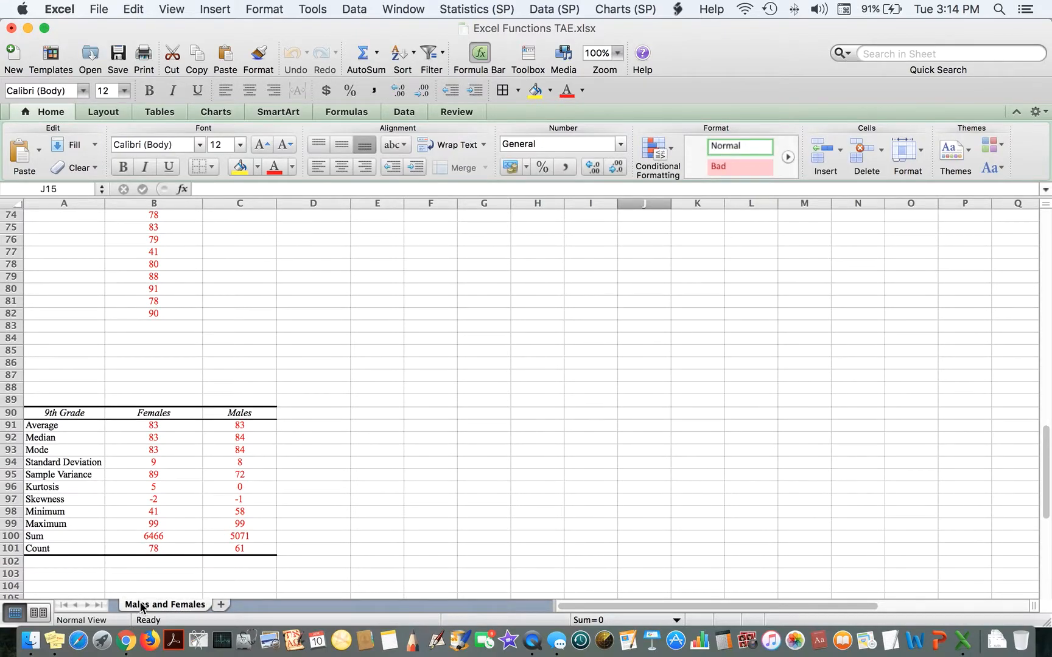
# - Add a new worksheet and name it "Total for Class"
pyautogui.click(221, 606)
pyautogui.doubleClick(231, 605)
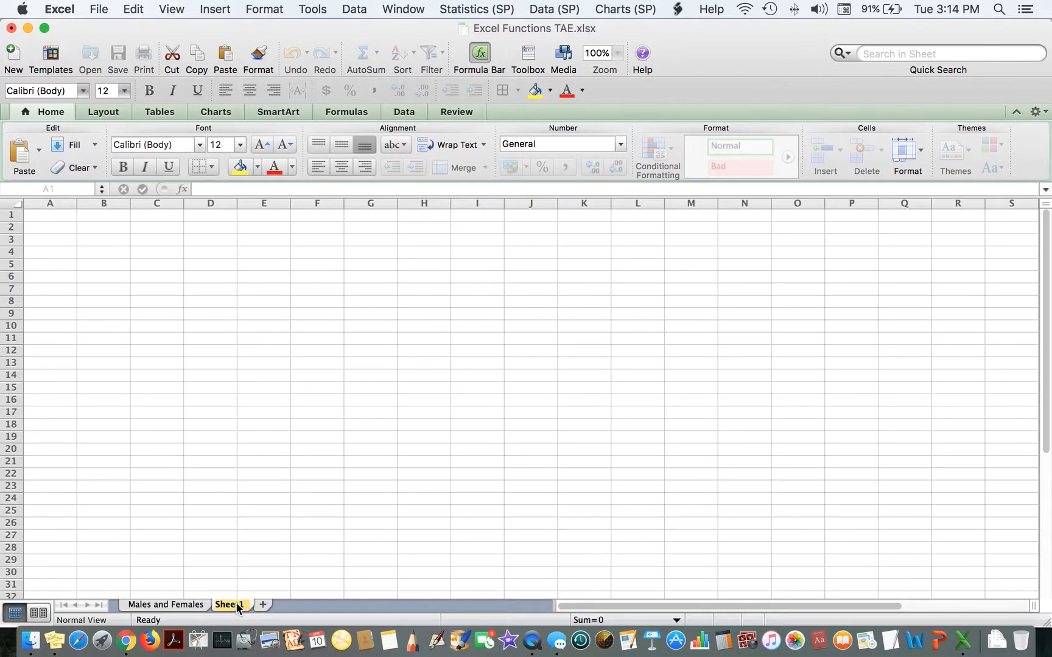
pyautogui.write('Total for Cl')
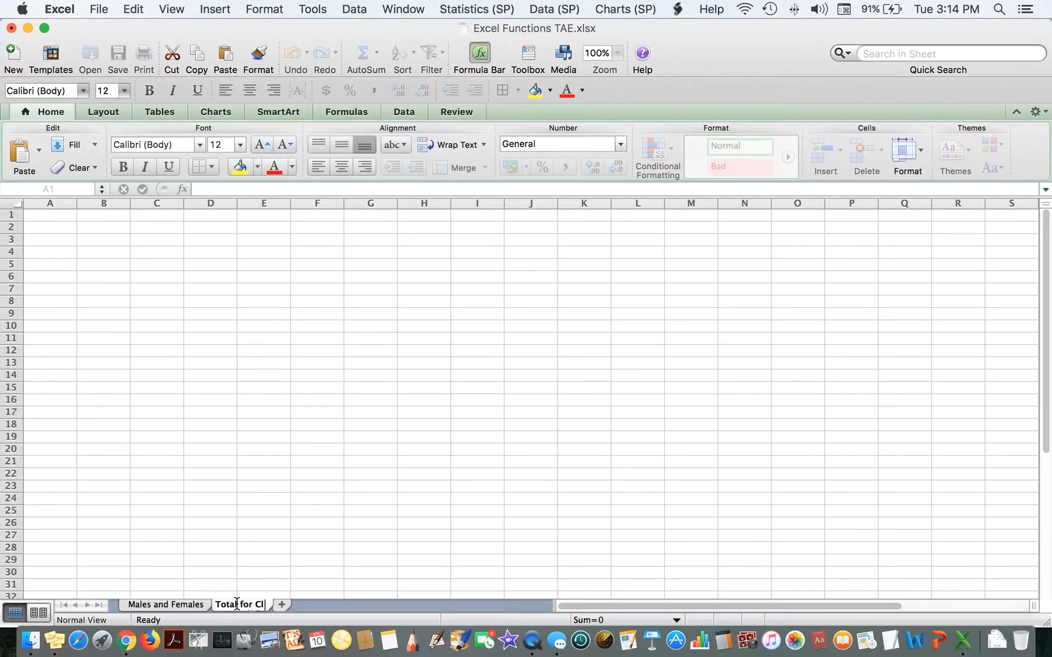
pyautogui.write('ass')
pyautogui.press('Return')
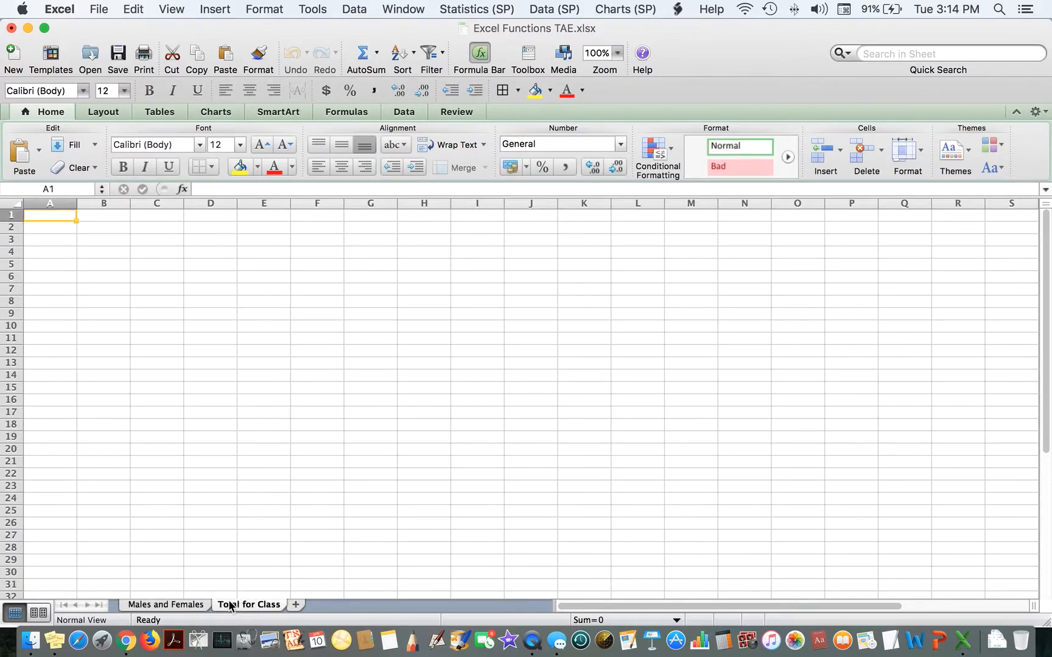
# - Copy all the female grades in B5:B82 on the Males and Females sheet
pyautogui.click(141, 605)
pyautogui.scroll(15, 219, 522)
pyautogui.scroll(-15, 221, 522)
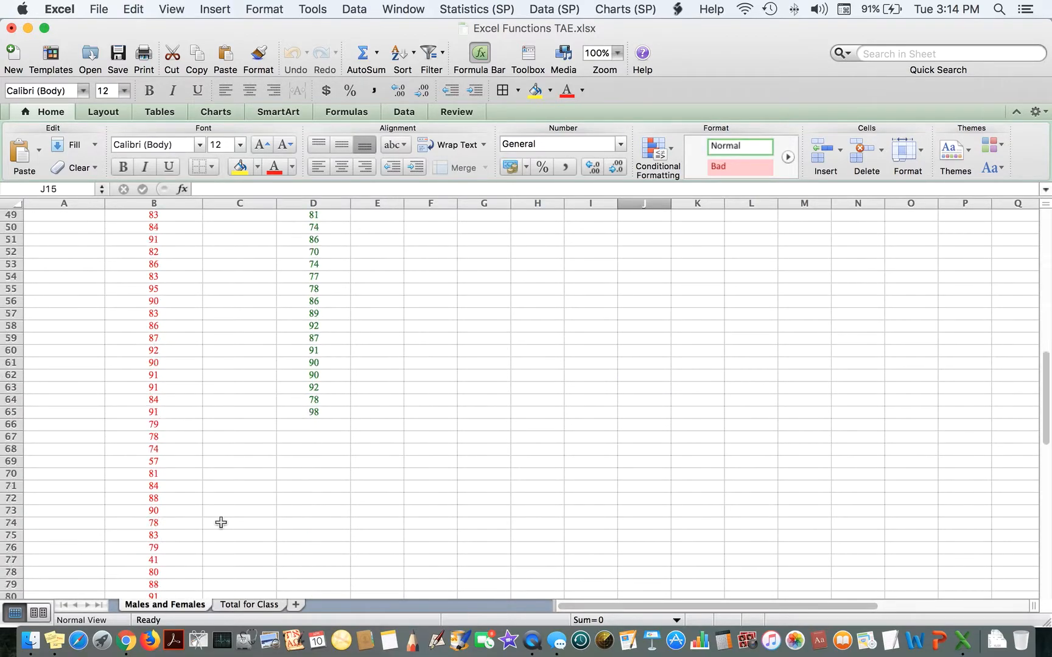
pyautogui.scroll(15, 249, 570)
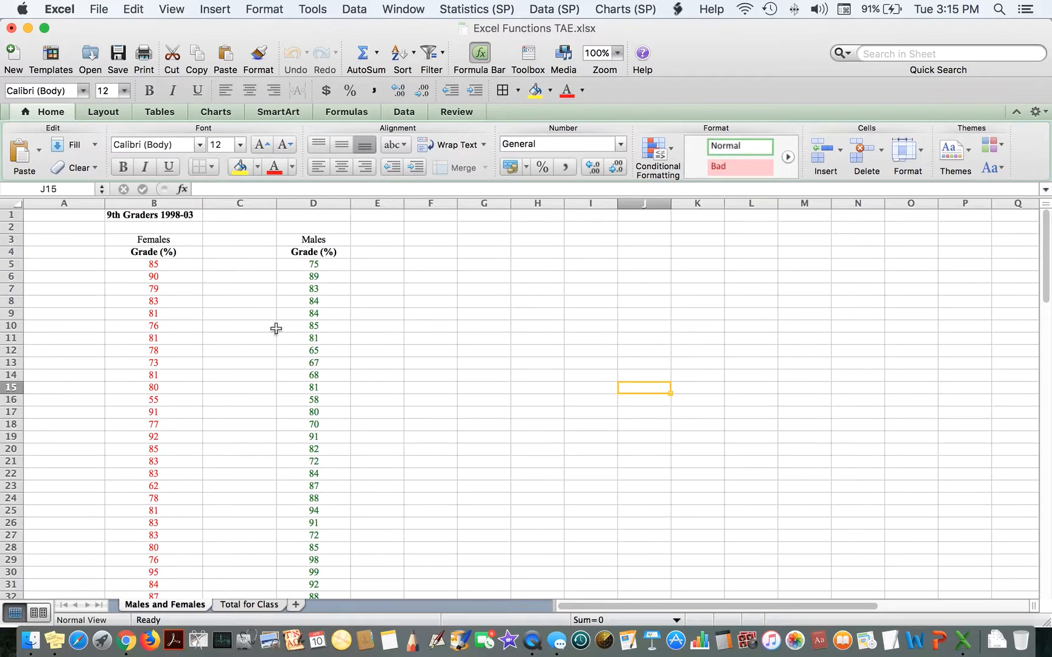
pyautogui.click(151, 266)
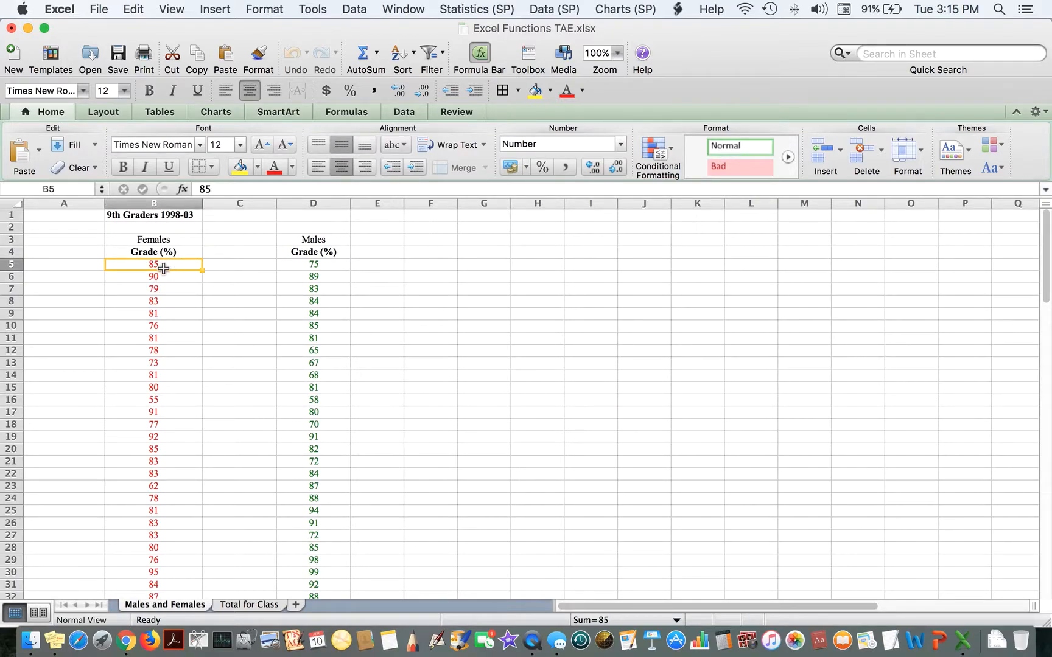
pyautogui.moveTo(160, 265); pyautogui.dragTo(163, 498)
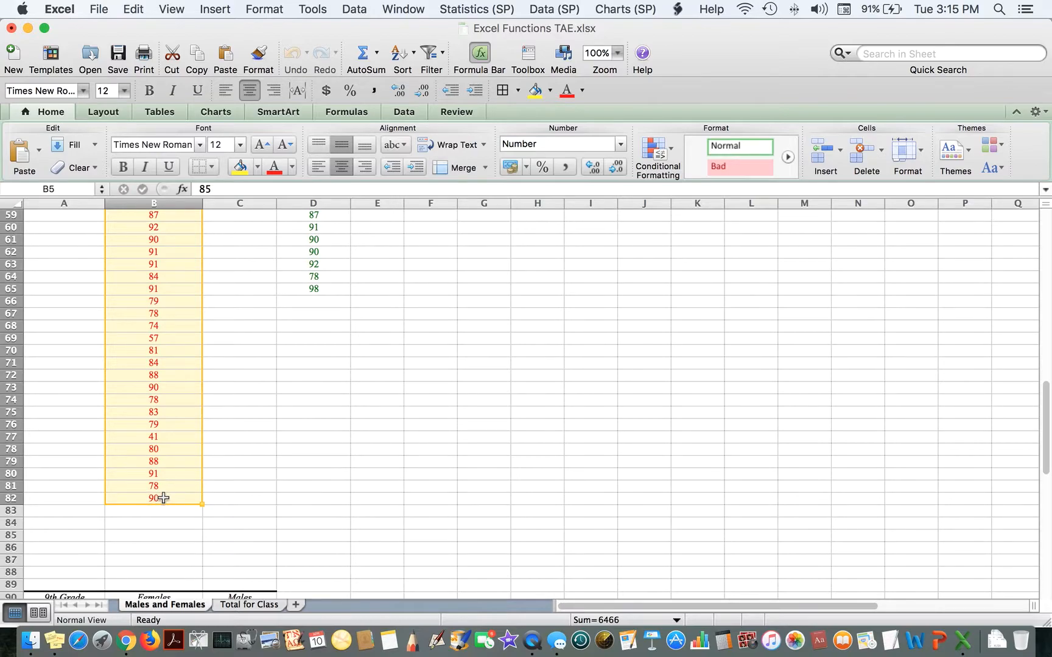
pyautogui.press('super+c')
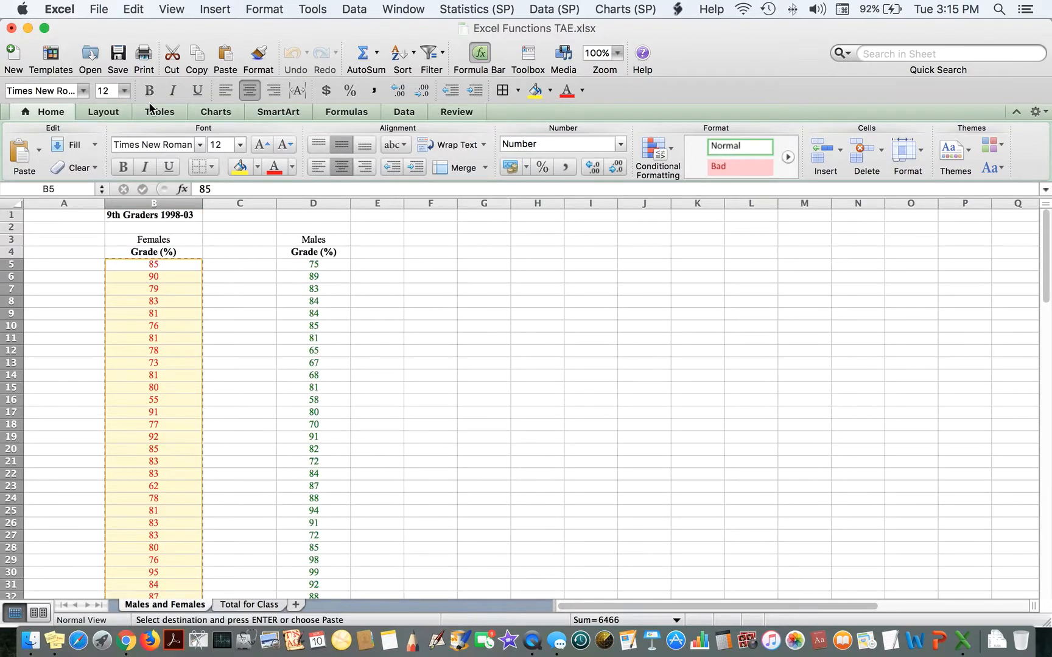
pyautogui.click(125, 8)
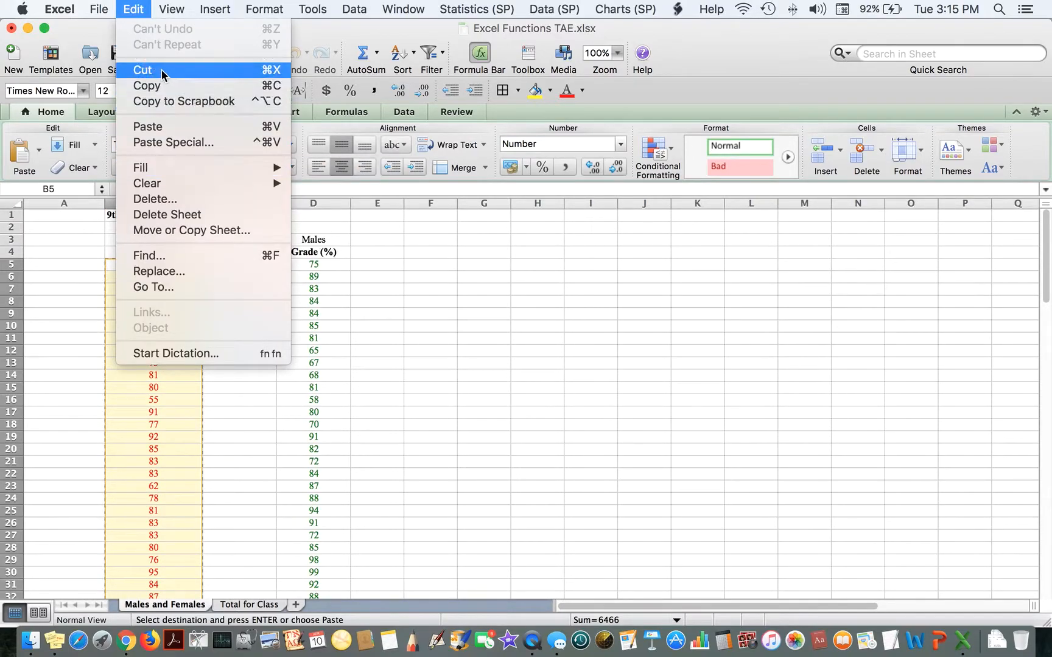
pyautogui.click(603, 356)
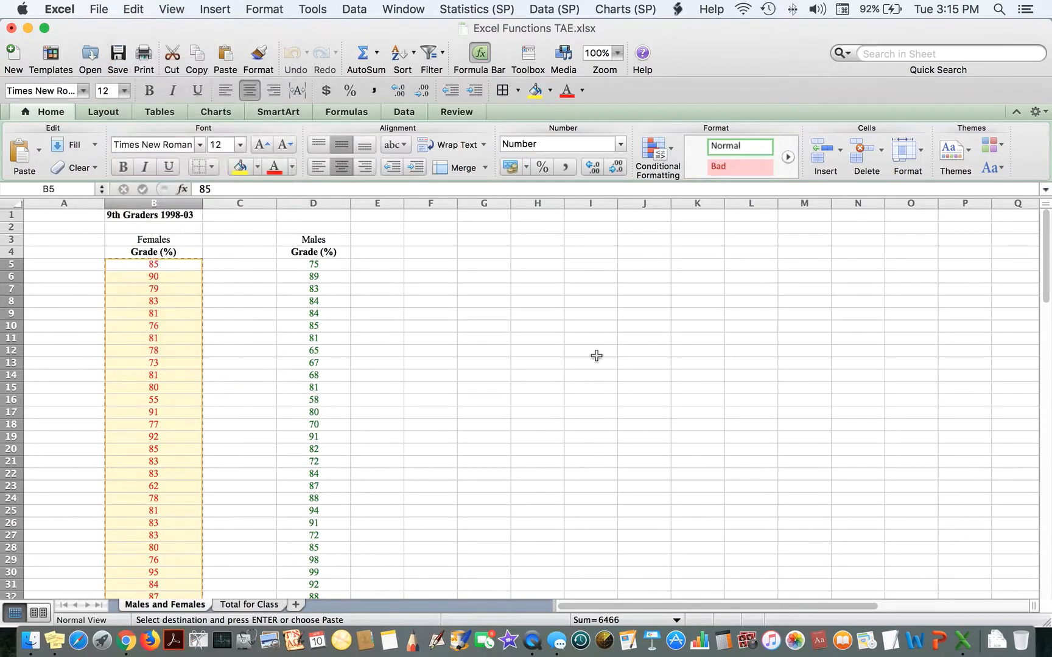
# - Paste the copied female grades into the Total for Class sheet starting at cell D1, and check the pasted column down to its end
pyautogui.click(255, 605)
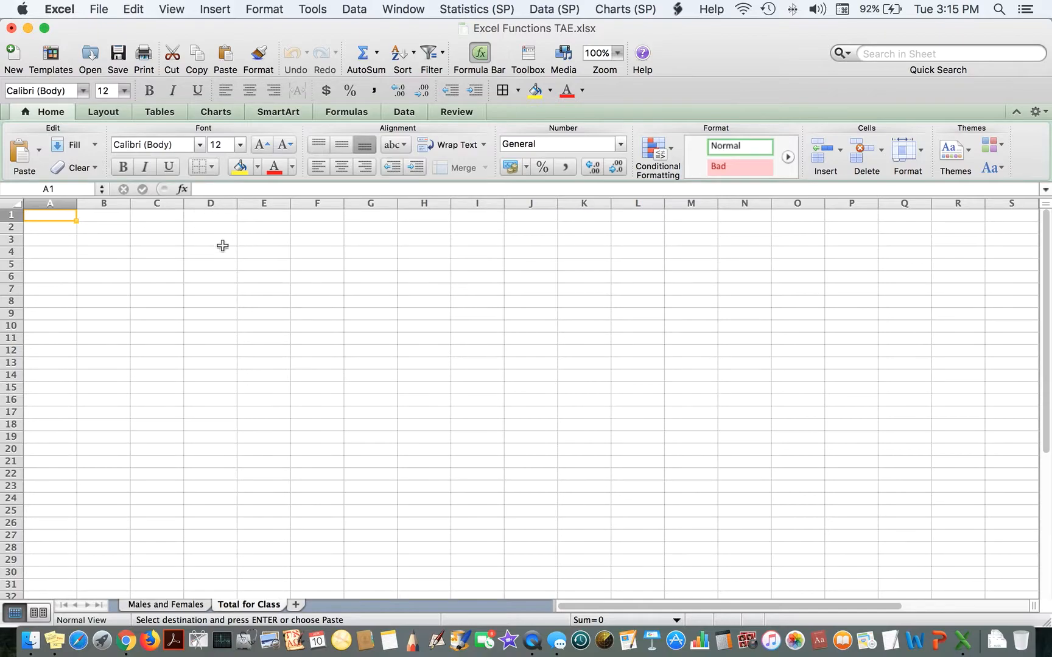
pyautogui.click(219, 217)
pyautogui.press('super+v')
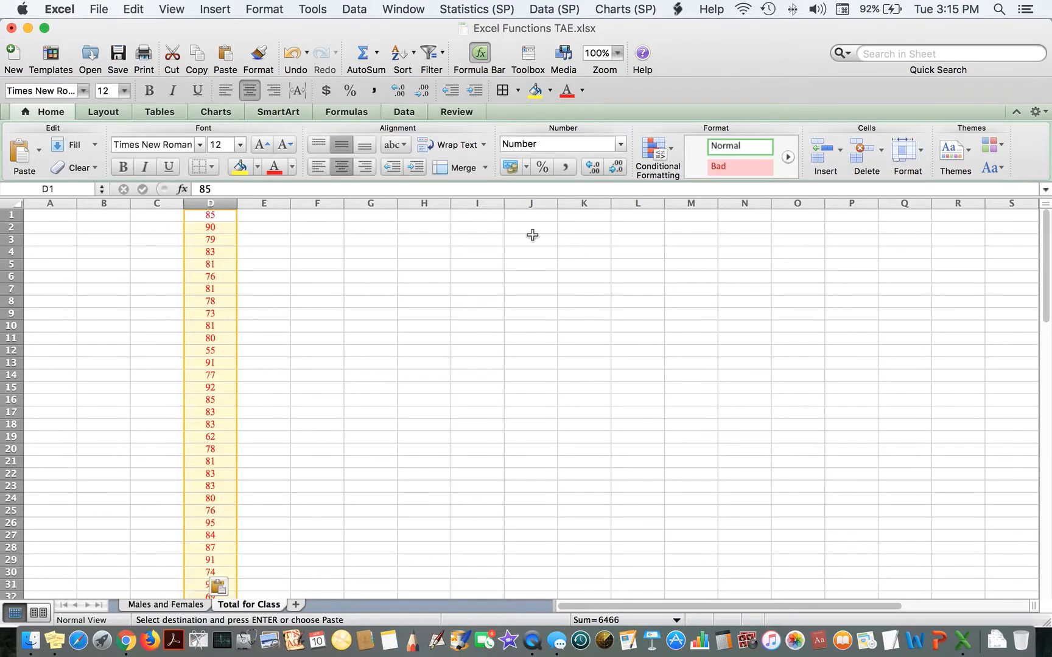
pyautogui.scroll(-15, 242, 321)
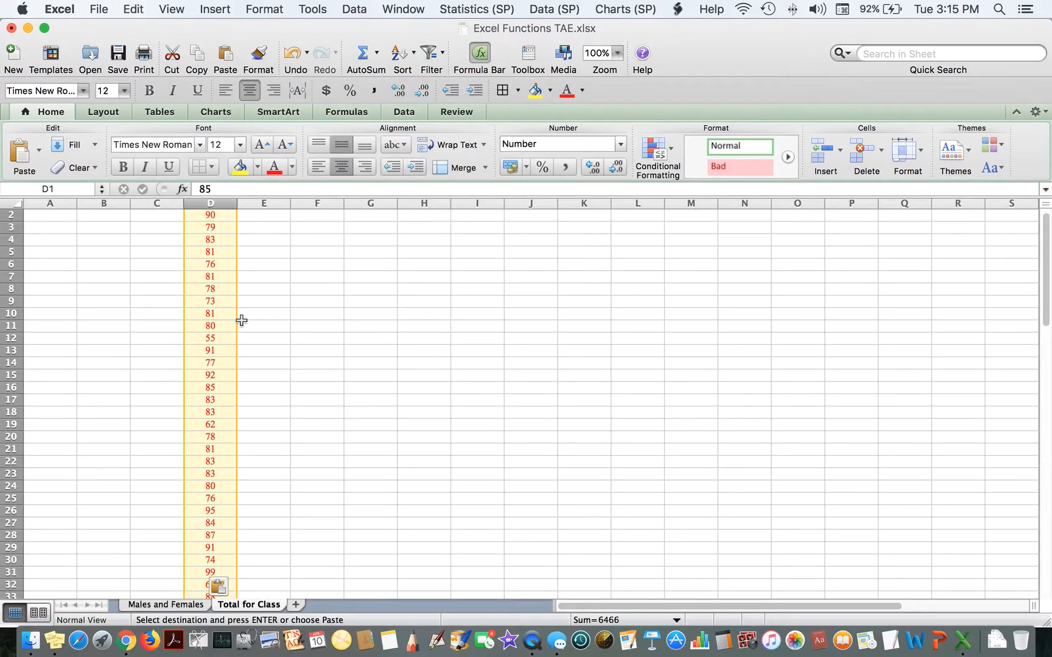
pyautogui.scroll(-5, 242, 320)
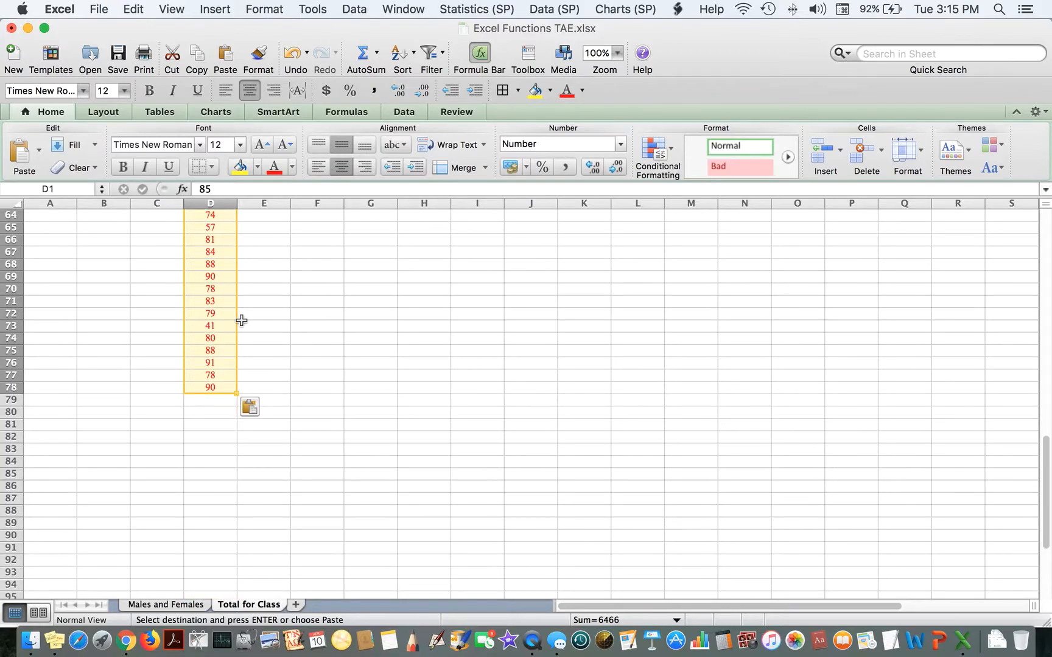
pyautogui.scroll(18, 242, 321)
pyautogui.scroll(-15, 241, 321)
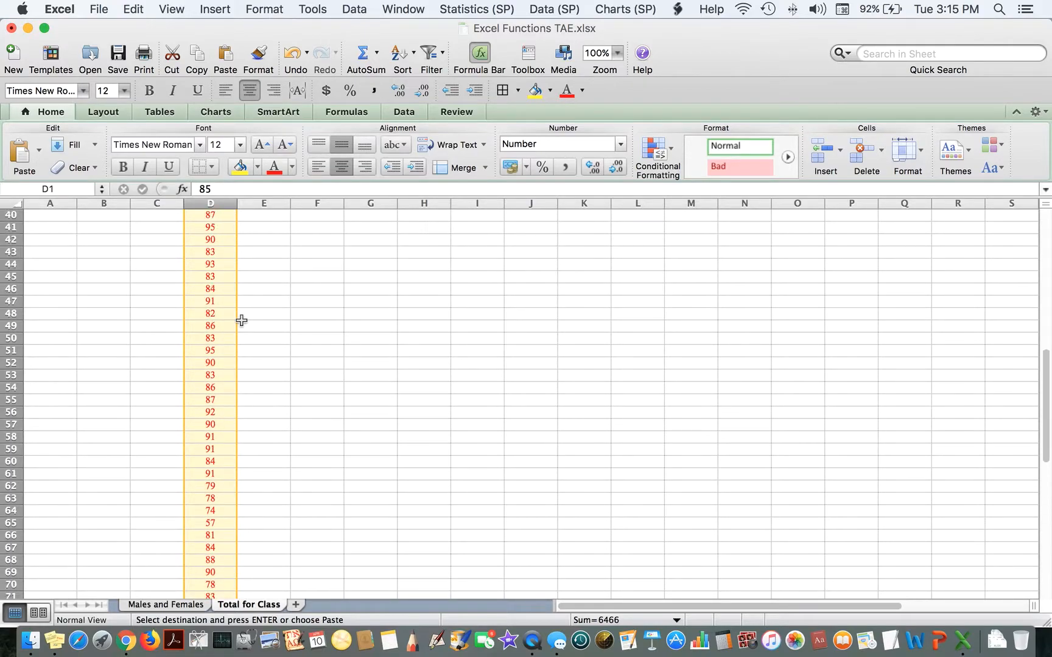
pyautogui.scroll(-6, 242, 320)
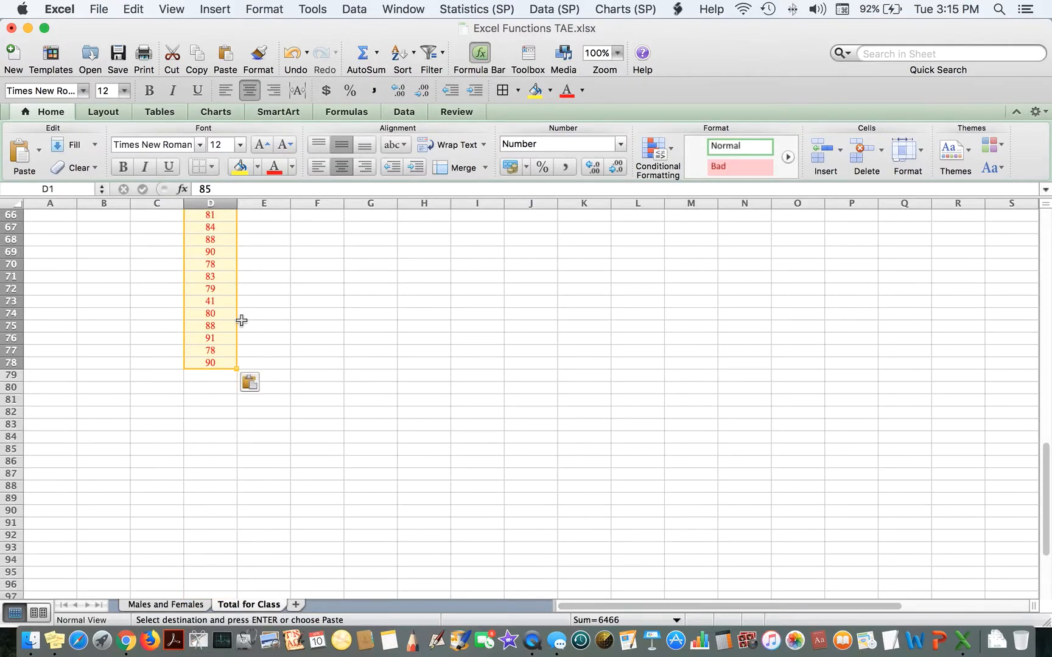
# - Select D79 on the Total for Class sheet as the paste position, and copy the male grades in D5:D65 from the Males and Females sheet
pyautogui.click(206, 376)
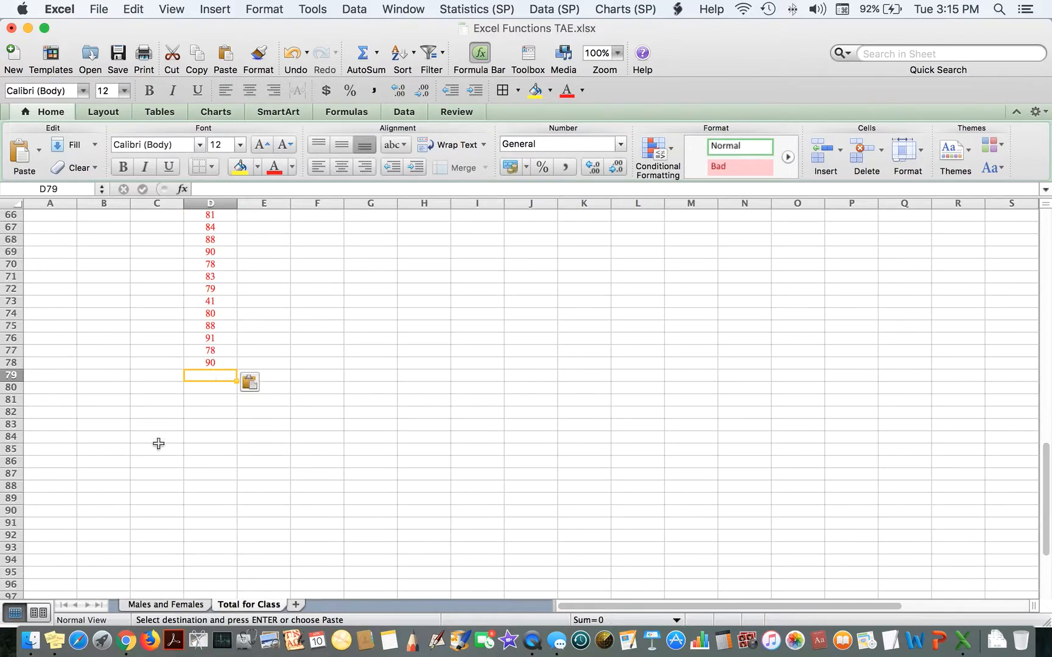
pyautogui.click(164, 605)
pyautogui.click(313, 264)
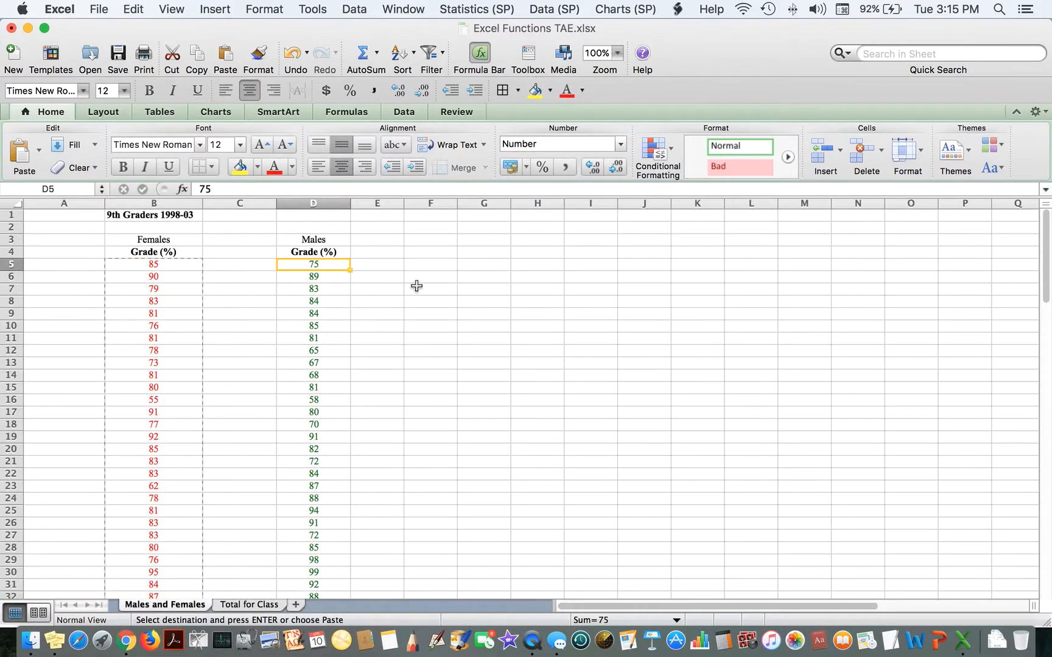
pyautogui.moveTo(320, 264); pyautogui.dragTo(332, 415)
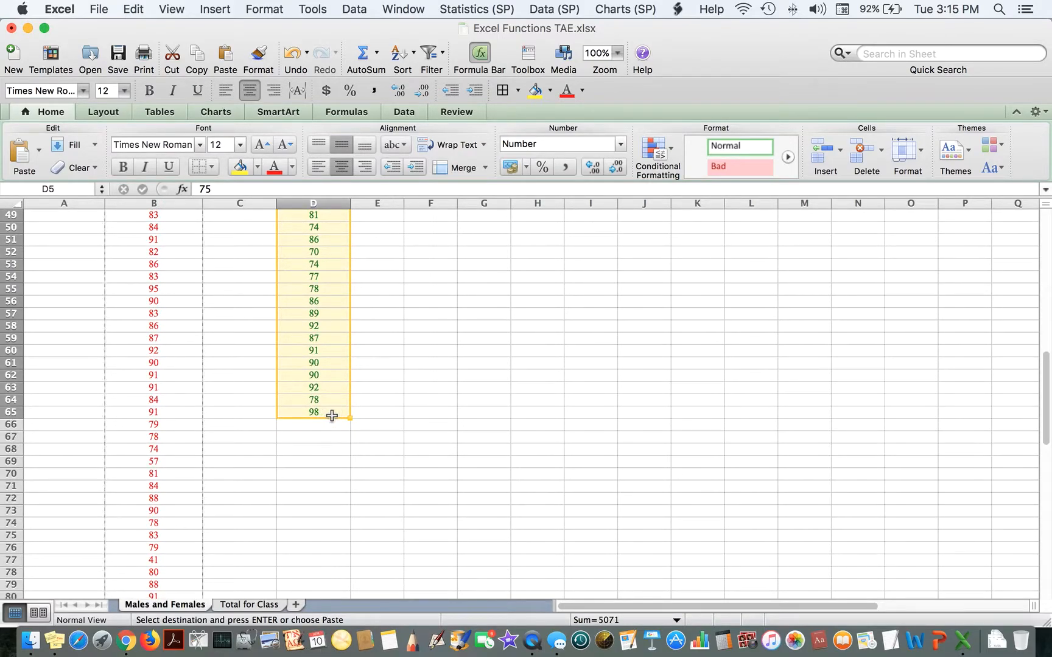
pyautogui.press('super+c')
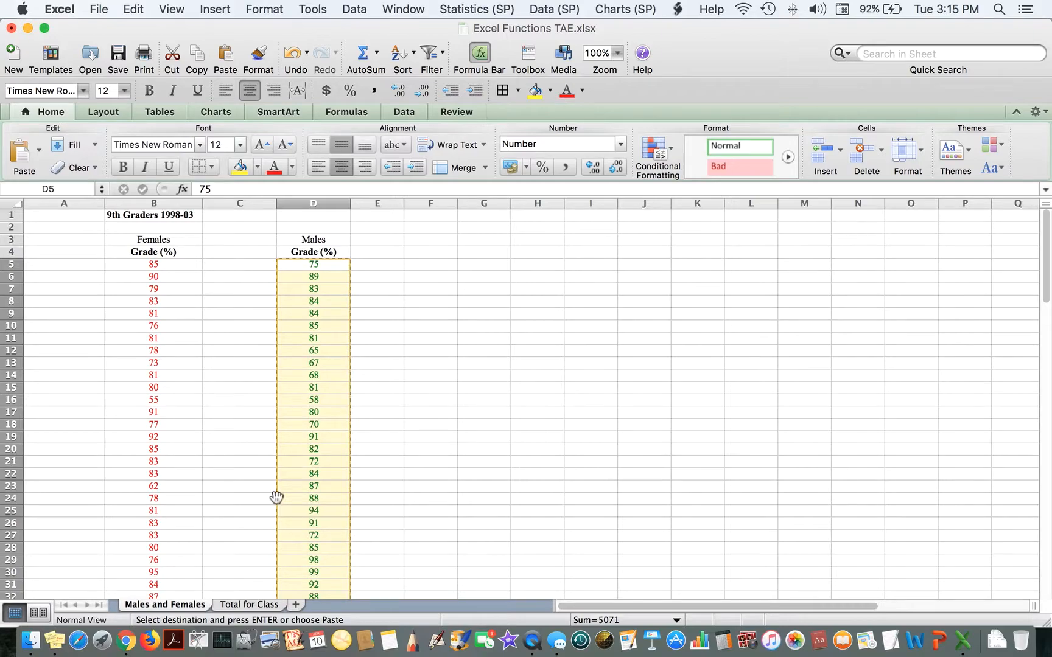
# - Paste the male grades at D79 on the Total for Class sheet, directly below the female grades, and review the combined column
pyautogui.click(247, 605)
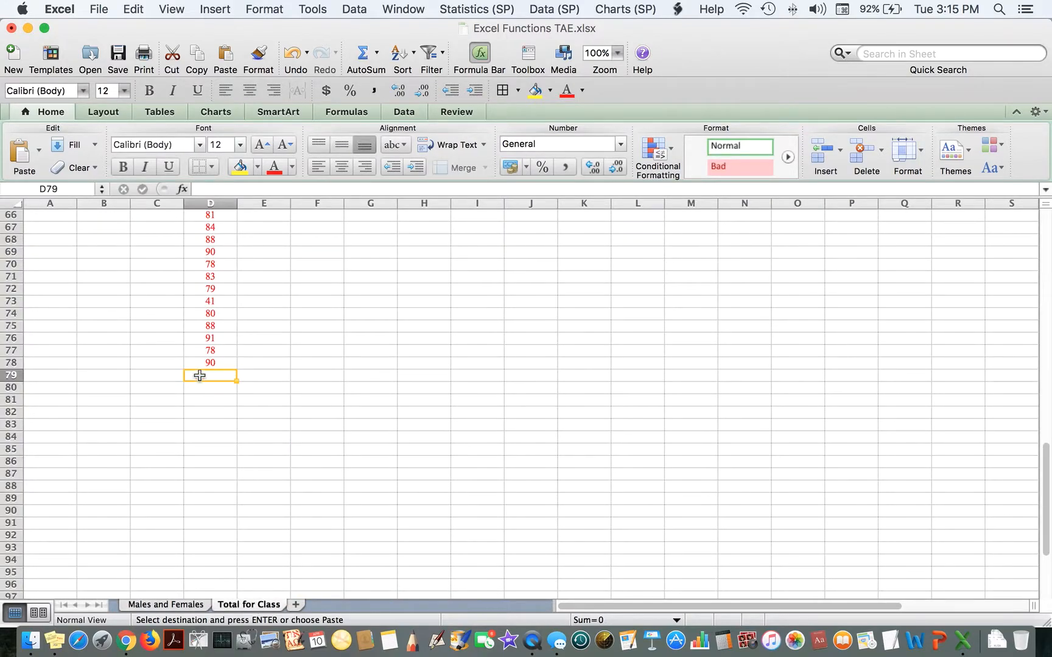
pyautogui.press('super+v')
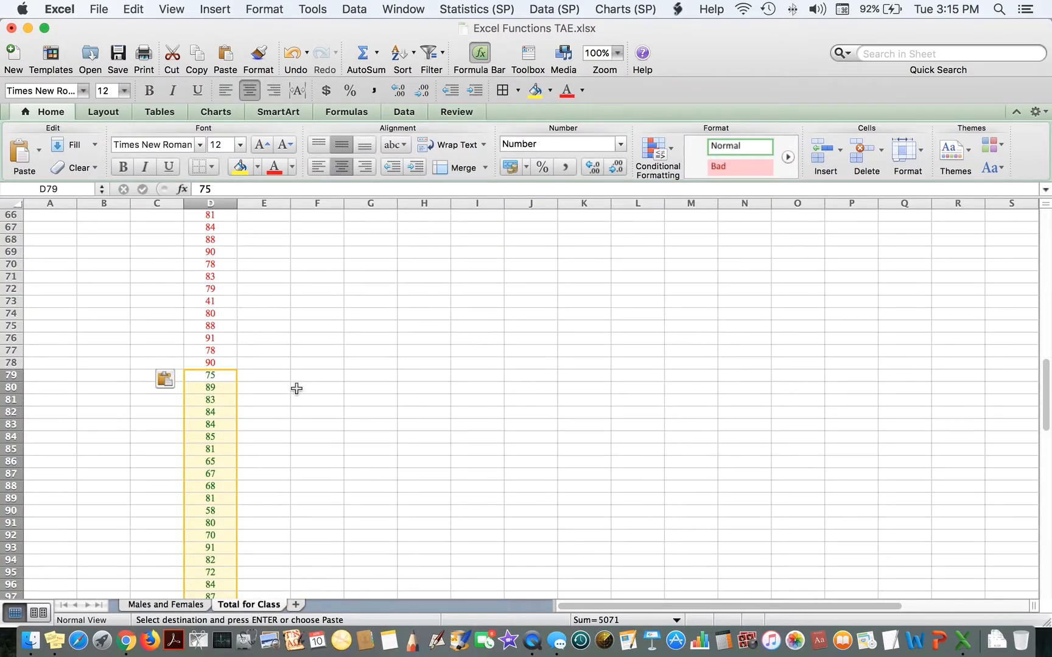
pyautogui.scroll(20, 329, 374)
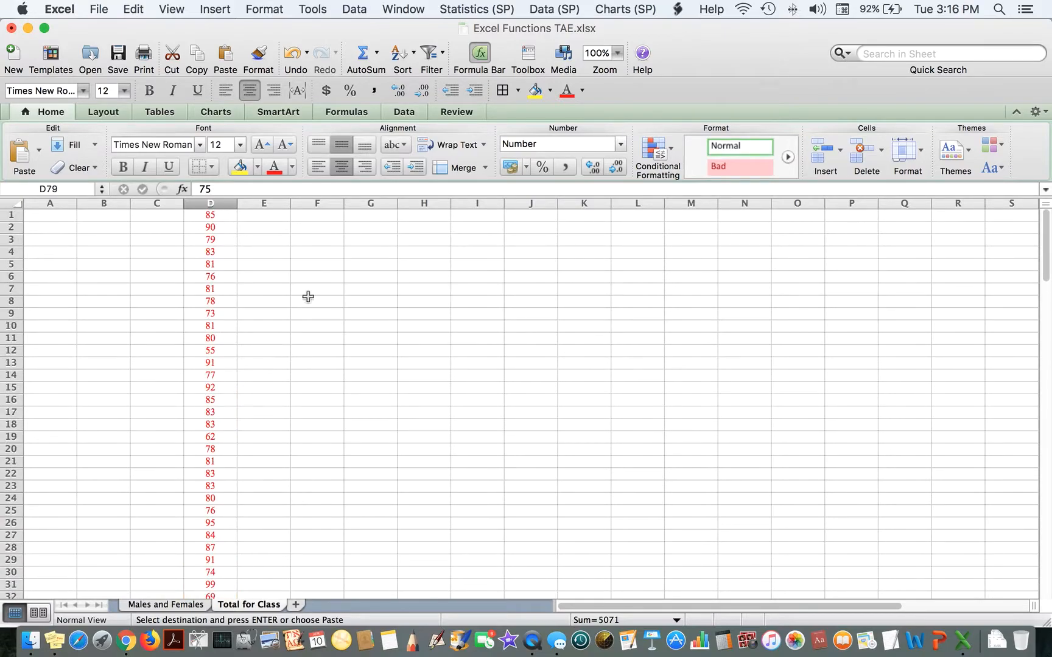
pyautogui.scroll(-20, 265, 282)
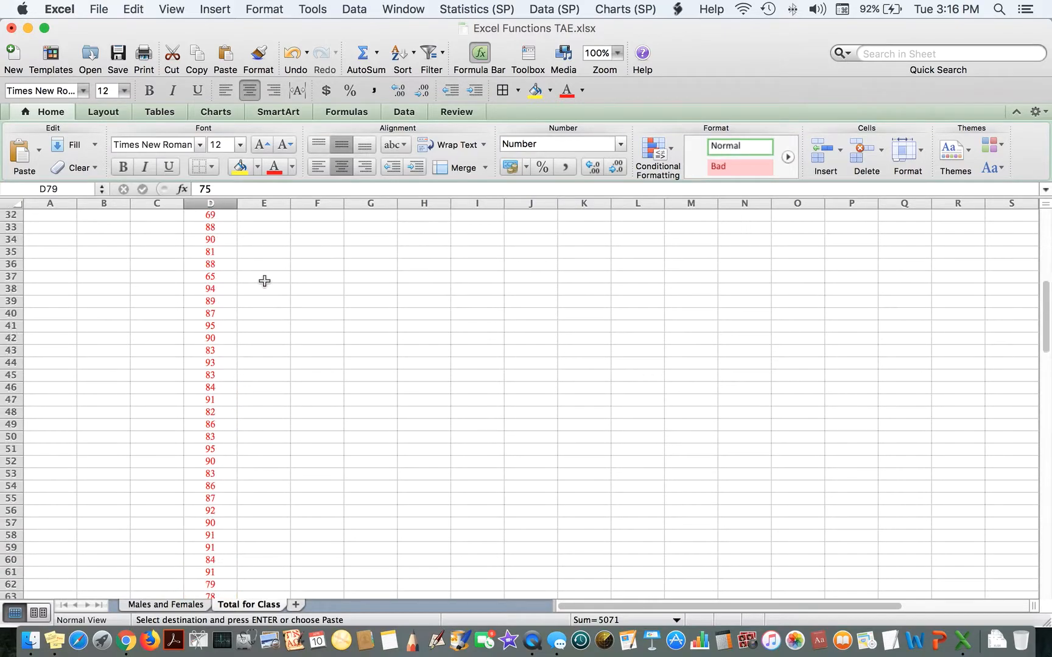
pyautogui.scroll(-2, 264, 281)
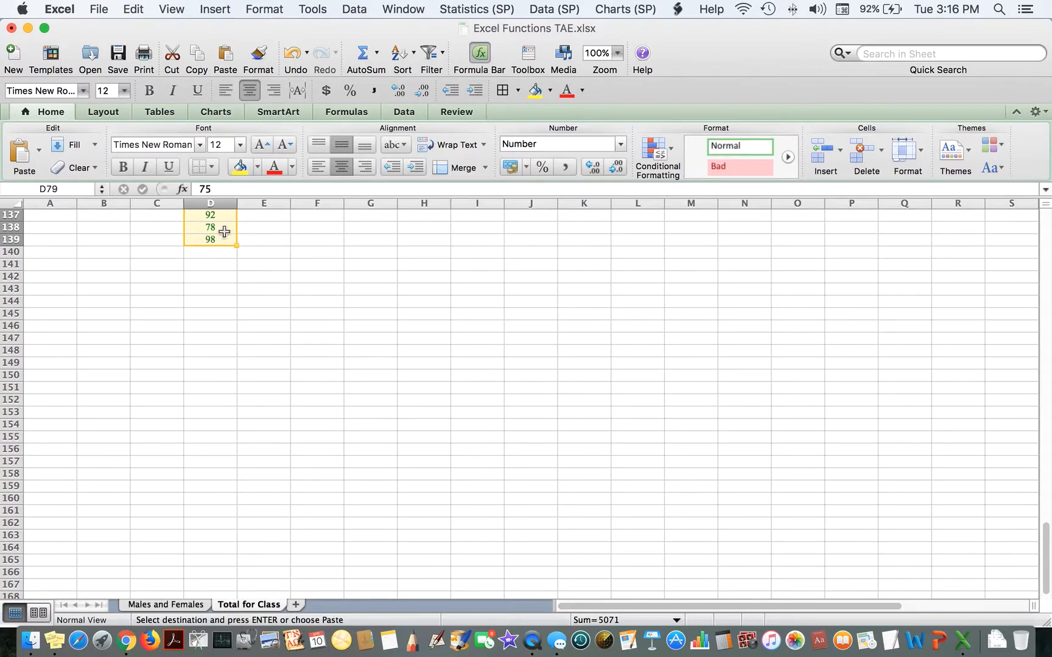
pyautogui.scroll(20, 226, 234)
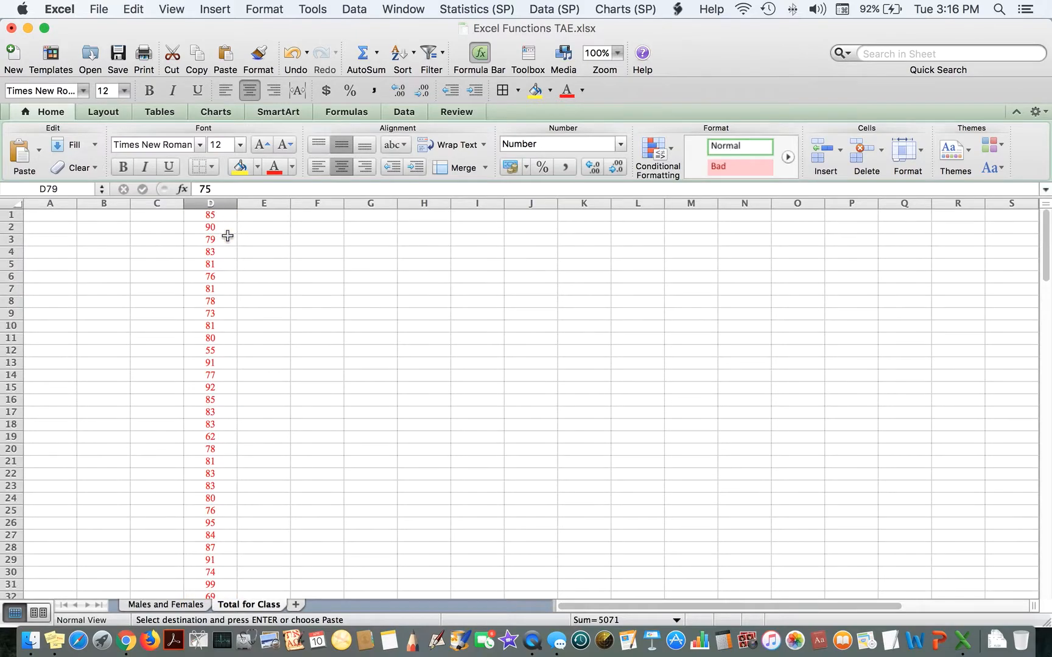
# - Copy the 9th Grade statistics table for females and males in A90:C101 on the Males and Females sheet
pyautogui.scroll(-15, 226, 238)
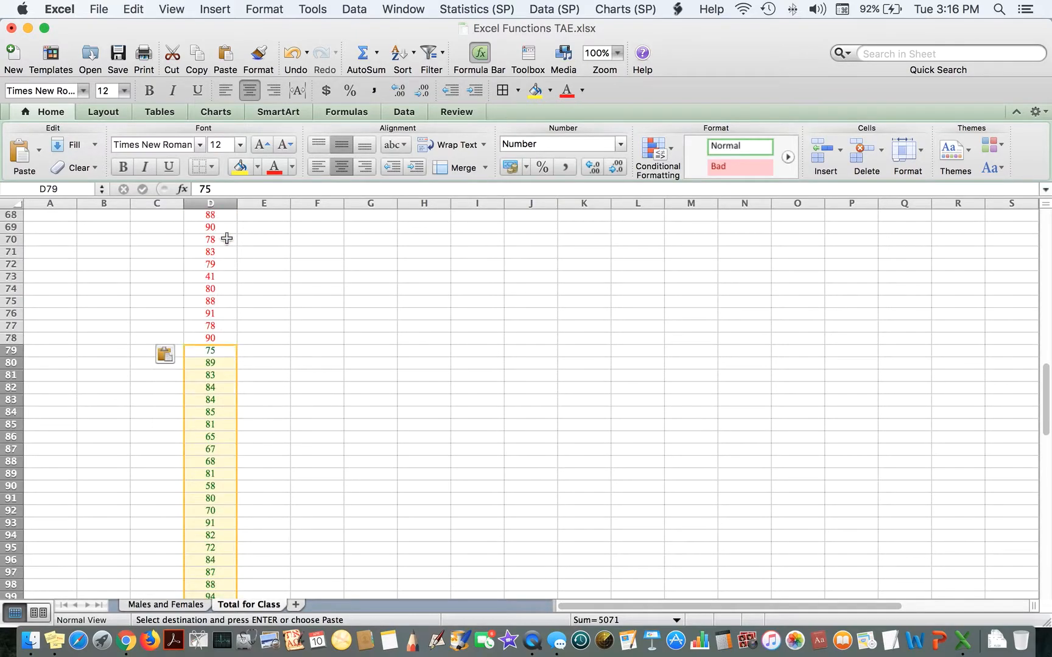
pyautogui.scroll(15, 244, 353)
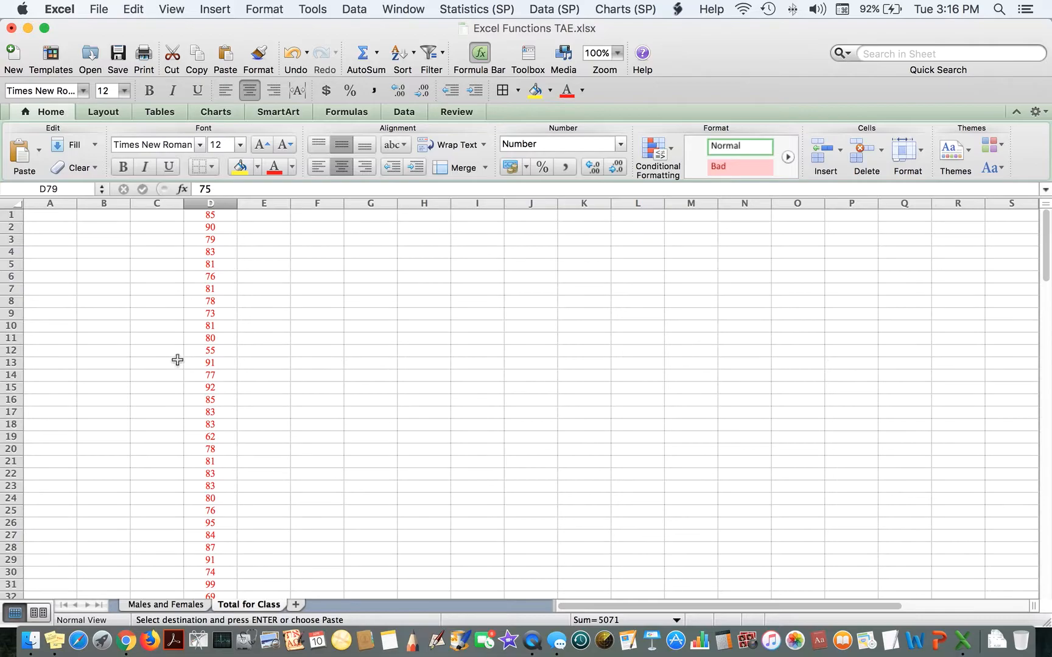
pyautogui.click(157, 606)
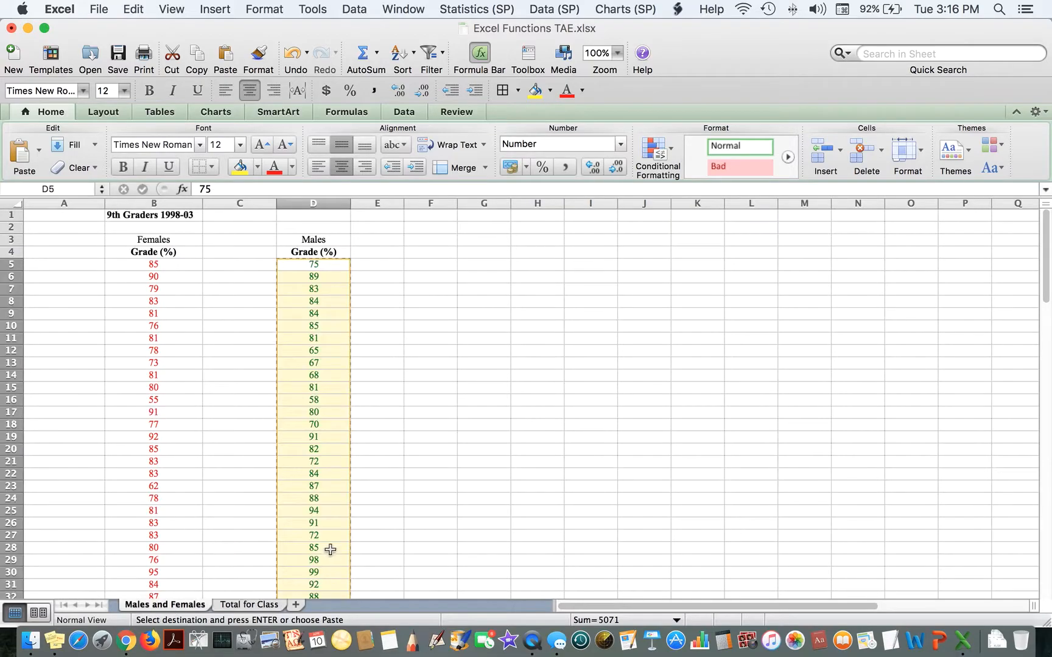
pyautogui.scroll(-20, 347, 490)
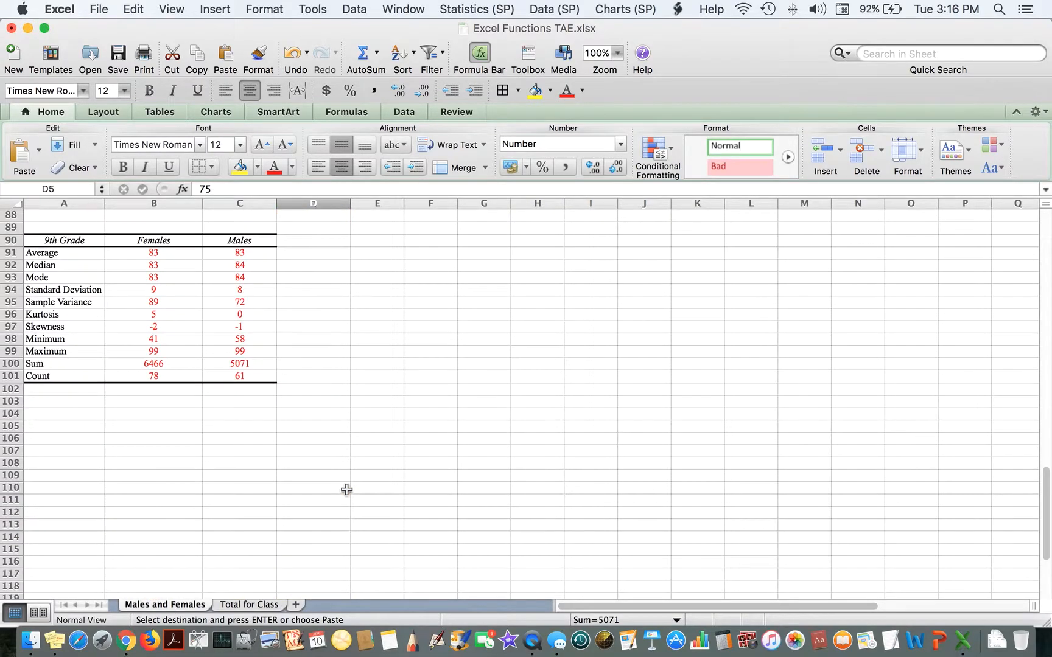
pyautogui.scroll(2, 193, 283)
pyautogui.moveTo(54, 265); pyautogui.dragTo(250, 394)
pyautogui.press('super+c')
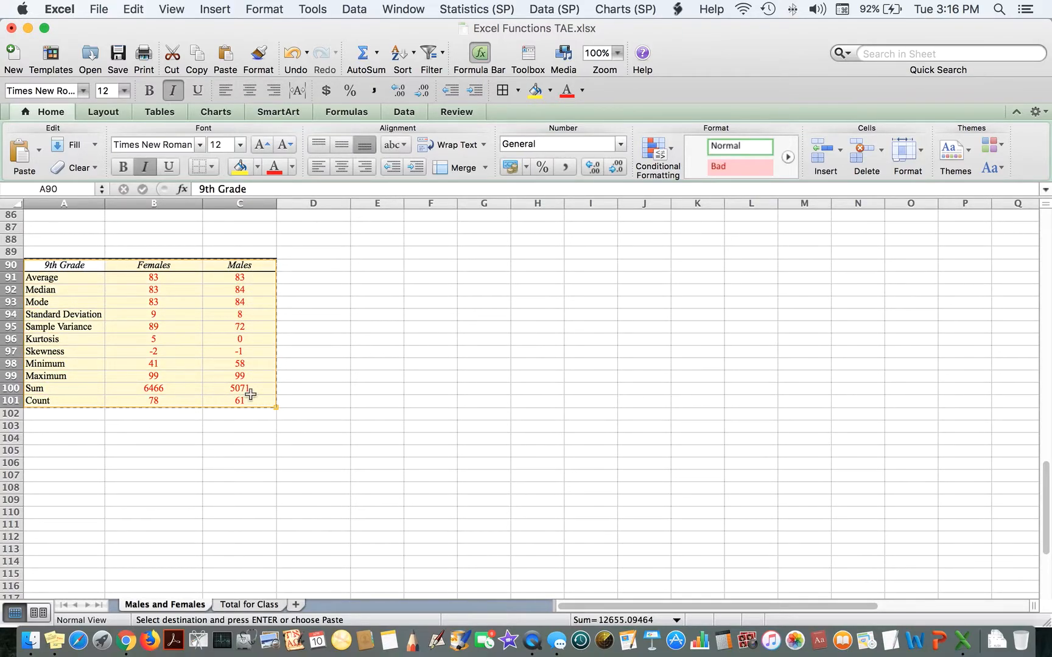
# - Paste the copied statistics table at F76 on the Total for Class sheet and widen columns F to H to fit its contents
pyautogui.click(222, 604)
pyautogui.scroll(-10, 342, 373)
pyautogui.scroll(10, 341, 373)
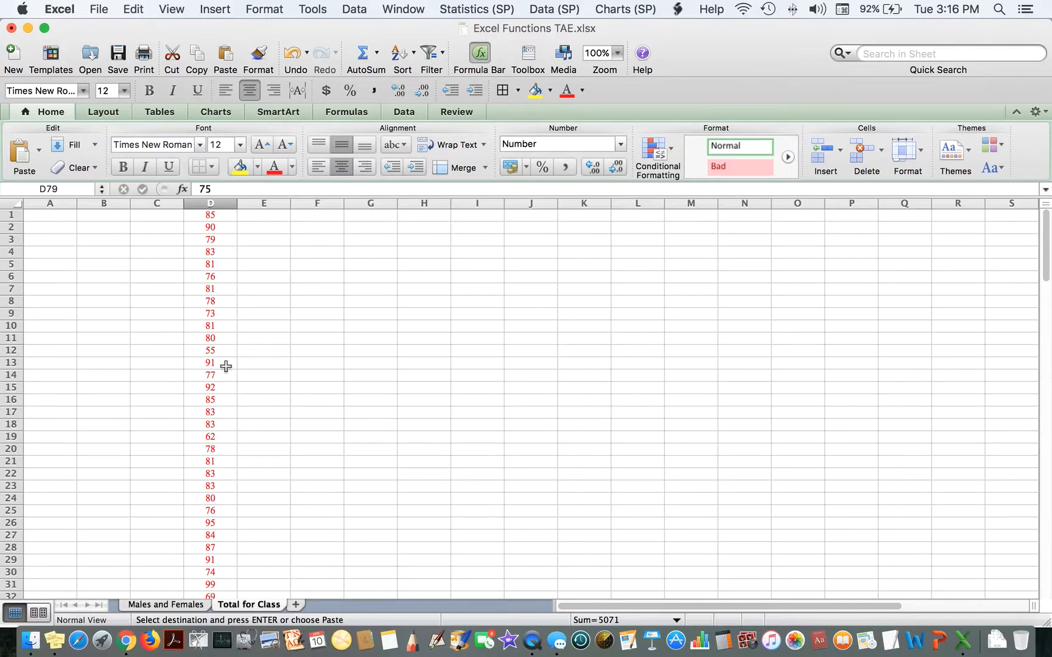
pyautogui.scroll(-20, 225, 368)
pyautogui.scroll(-10, 224, 368)
pyautogui.scroll(10, 118, 275)
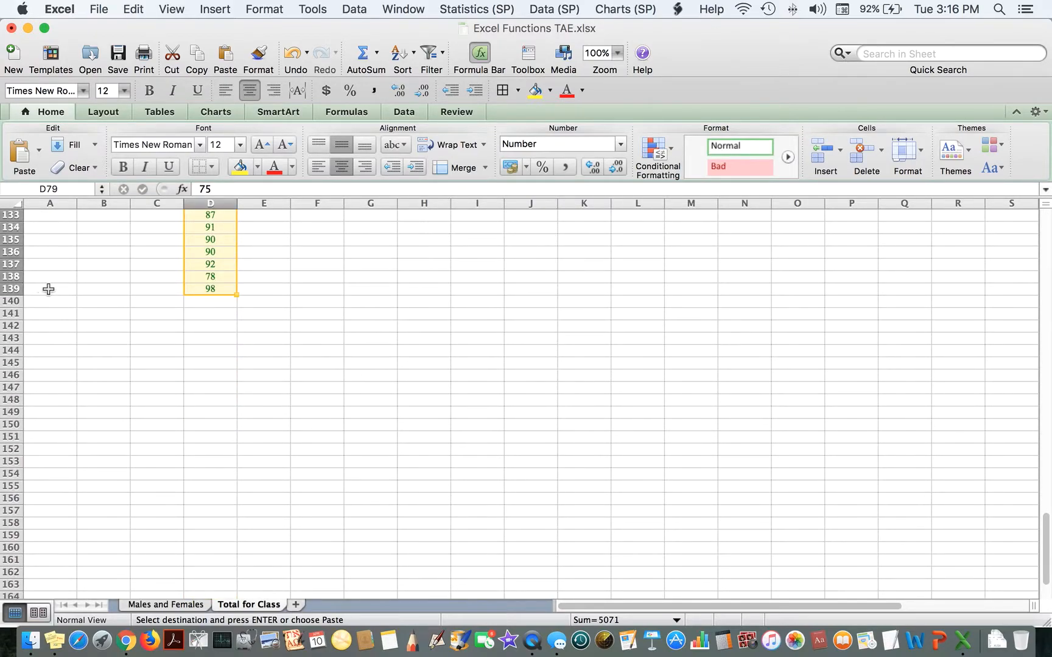
pyautogui.scroll(10, 391, 281)
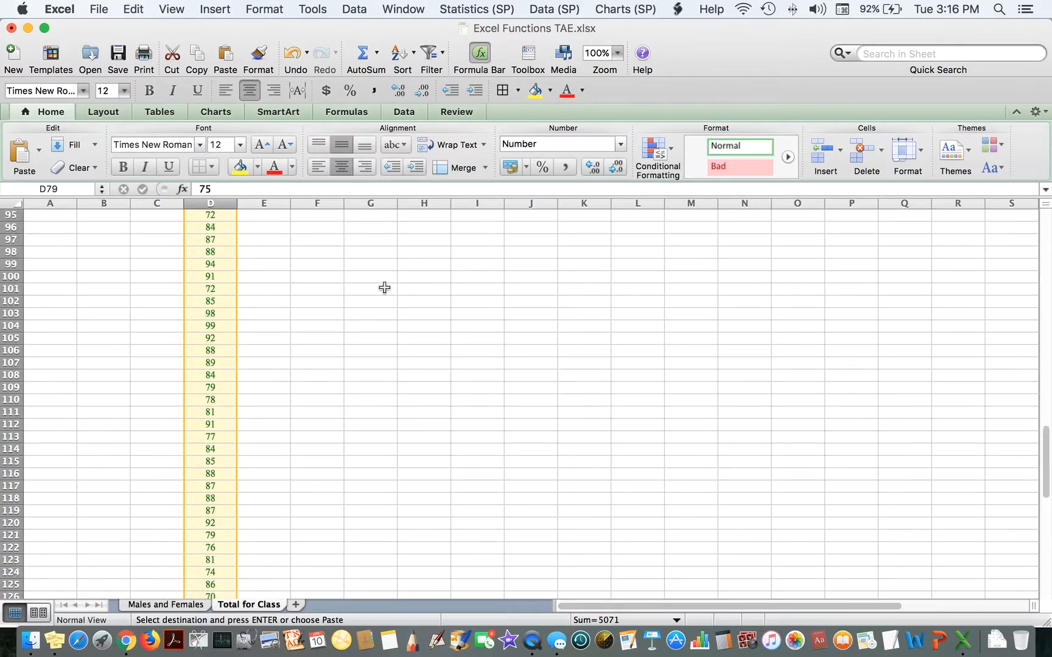
pyautogui.scroll(3, 384, 290)
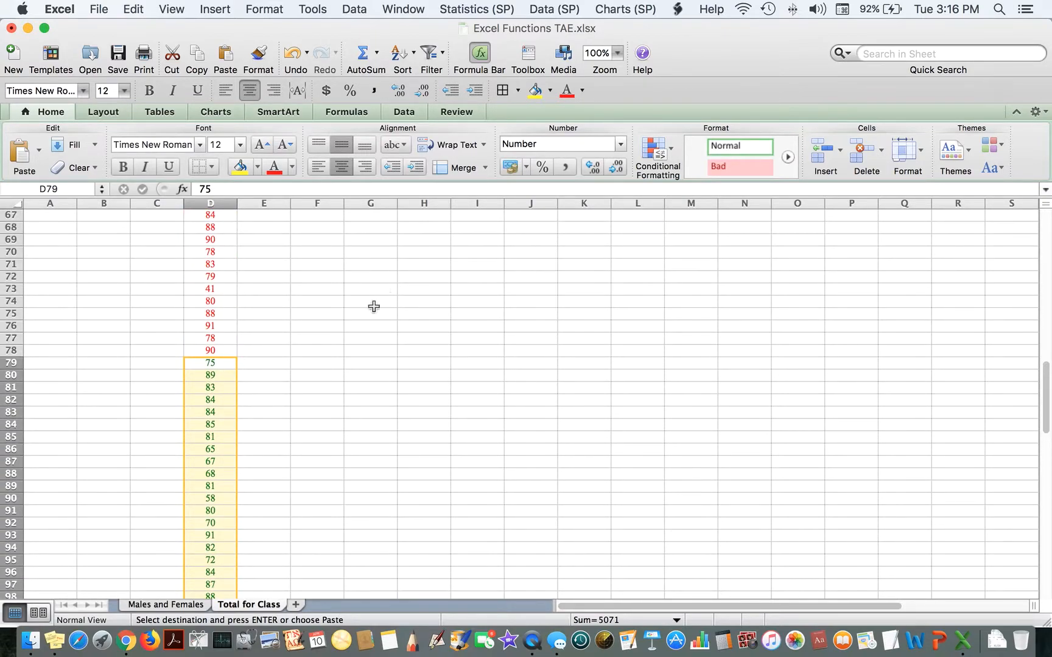
pyautogui.click(310, 326)
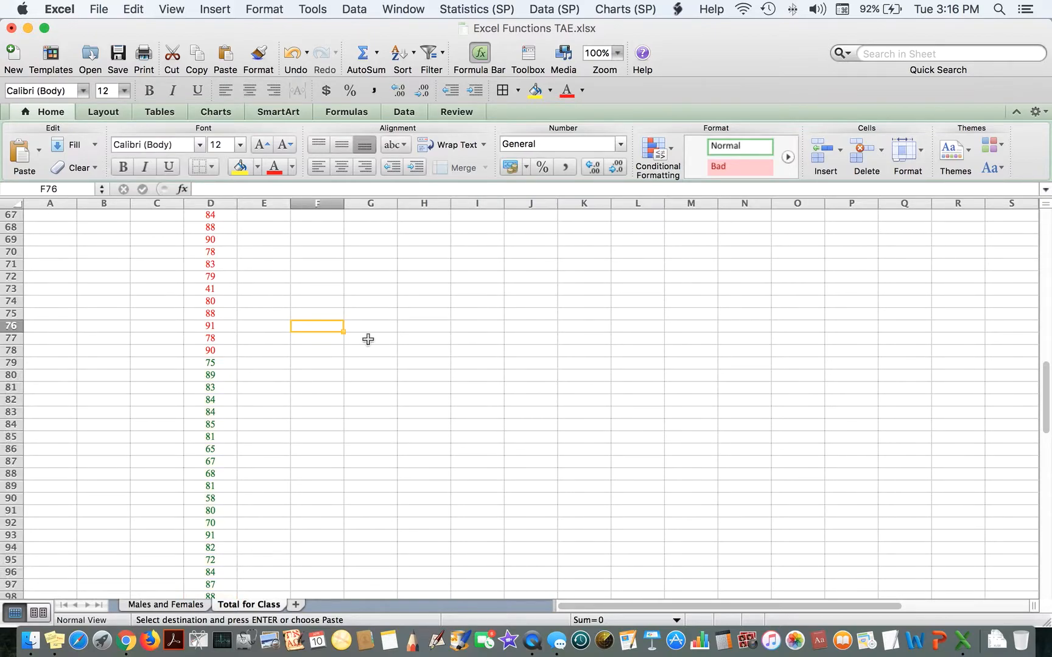
pyautogui.write('9th Grade\tFemales\tMales Average\t#REF!\t#REF! Median\t#REF!\t#REF! Mode\t#REF!\t#REF! Standard Deviation\t#REF!\t#REF! Sample Variance\t#REF!\t#REF! Kurtosis\t#REF!\t#REF! Skewness\t#REF!\t#REF! Minimum\t#REF!\t#REF! Maximum\t#REF!\t#REF! Sum\t#REF!\t#REF! Count\t0\t0')
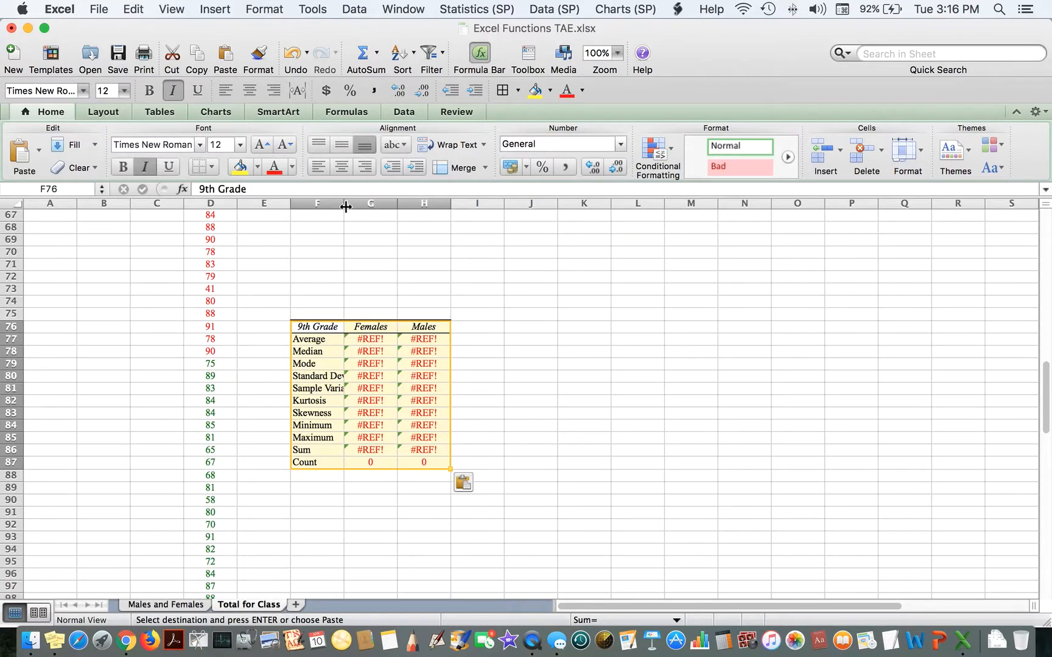
pyautogui.moveTo(344, 204); pyautogui.dragTo(523, 206)
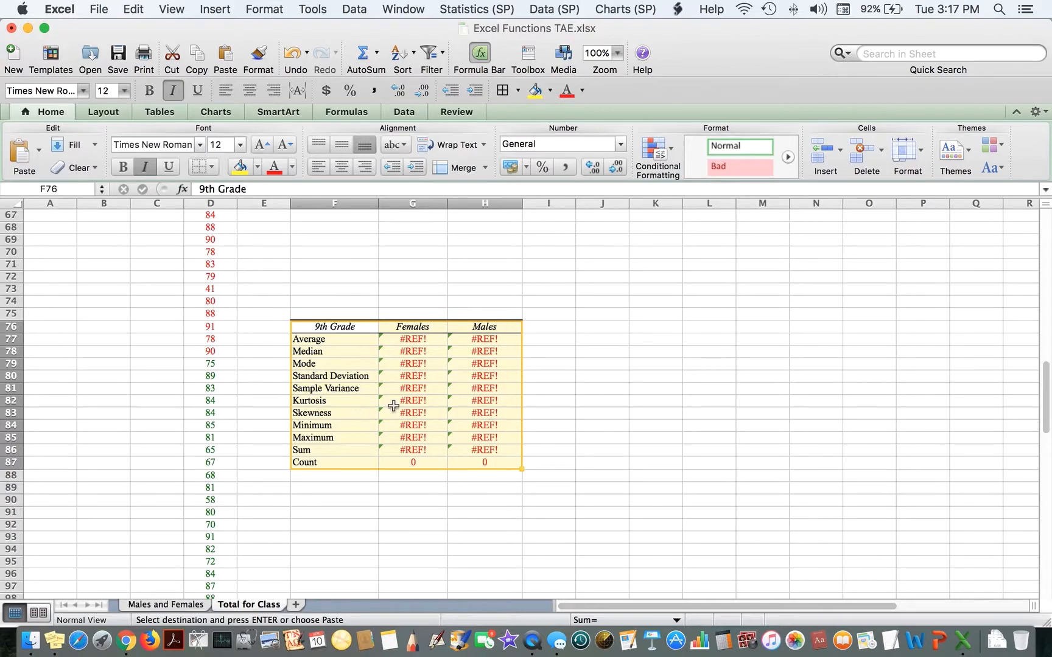
# - Clear all contents and formatting from the Males column of the pasted table, H76:H87
pyautogui.click(487, 329)
pyautogui.moveTo(494, 327); pyautogui.dragTo(499, 462)
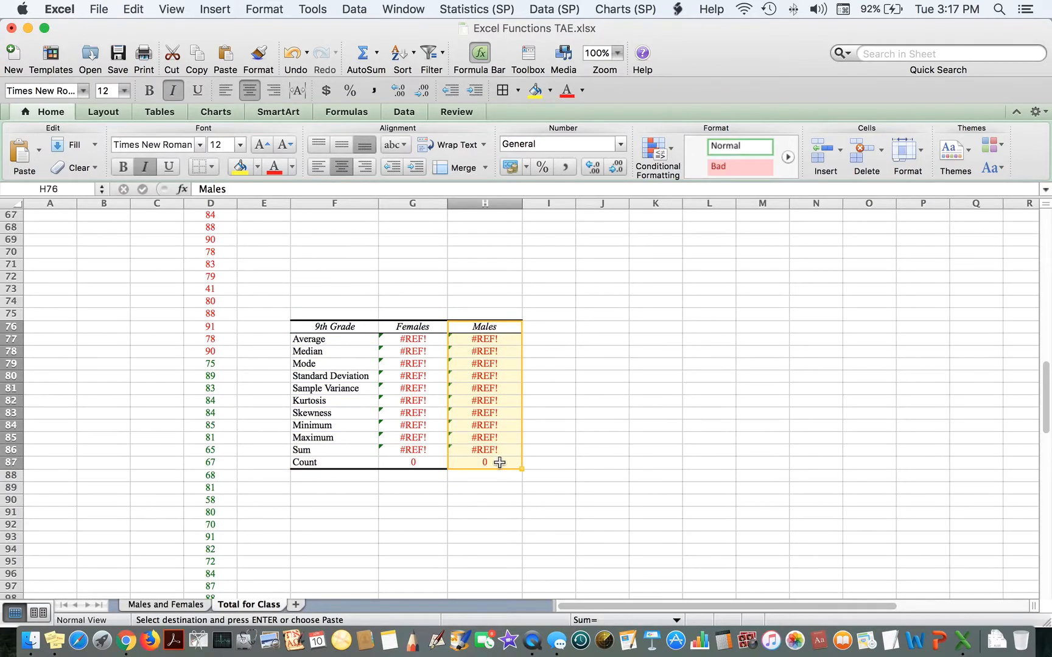
pyautogui.click(126, 7)
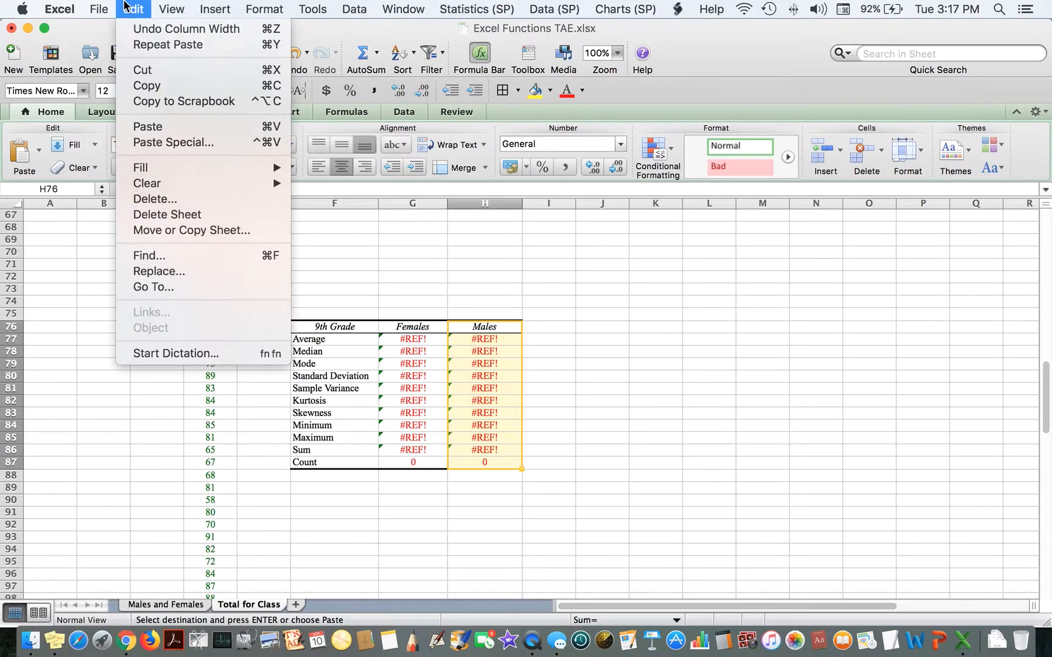
pyautogui.moveTo(149, 185)
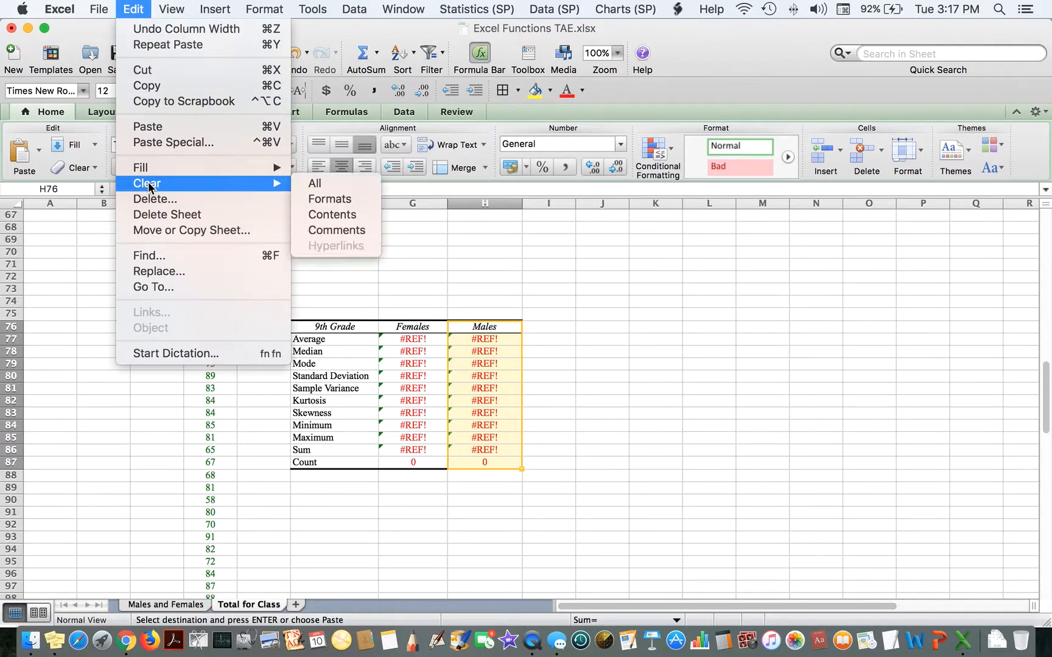
pyautogui.click(315, 183)
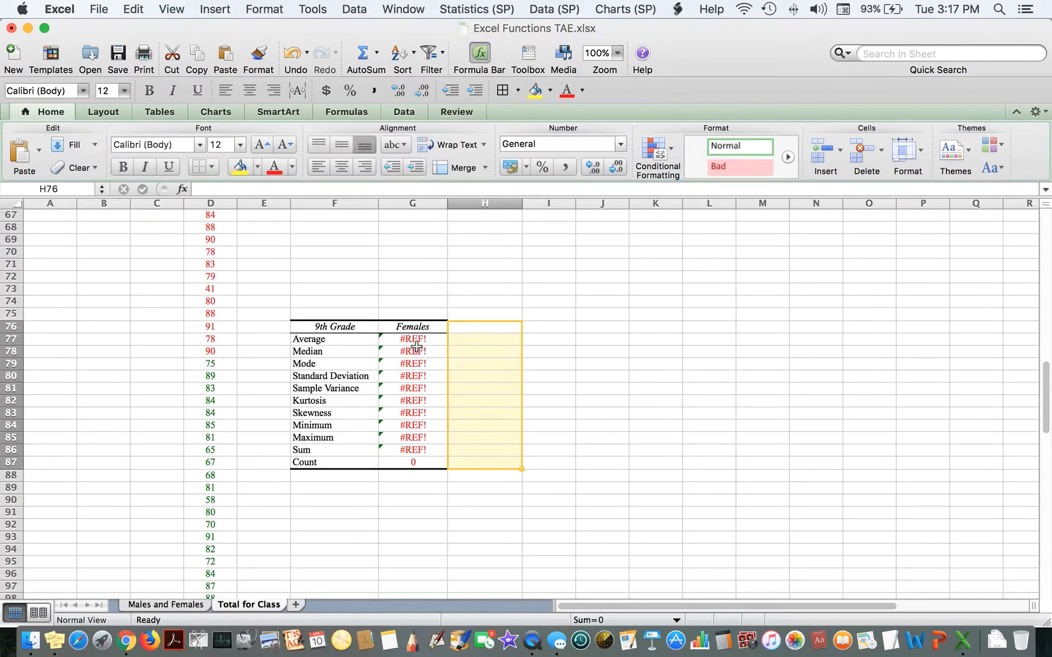
# - Change the Females heading in G76 of the pasted table to Total Class
pyautogui.click(411, 327)
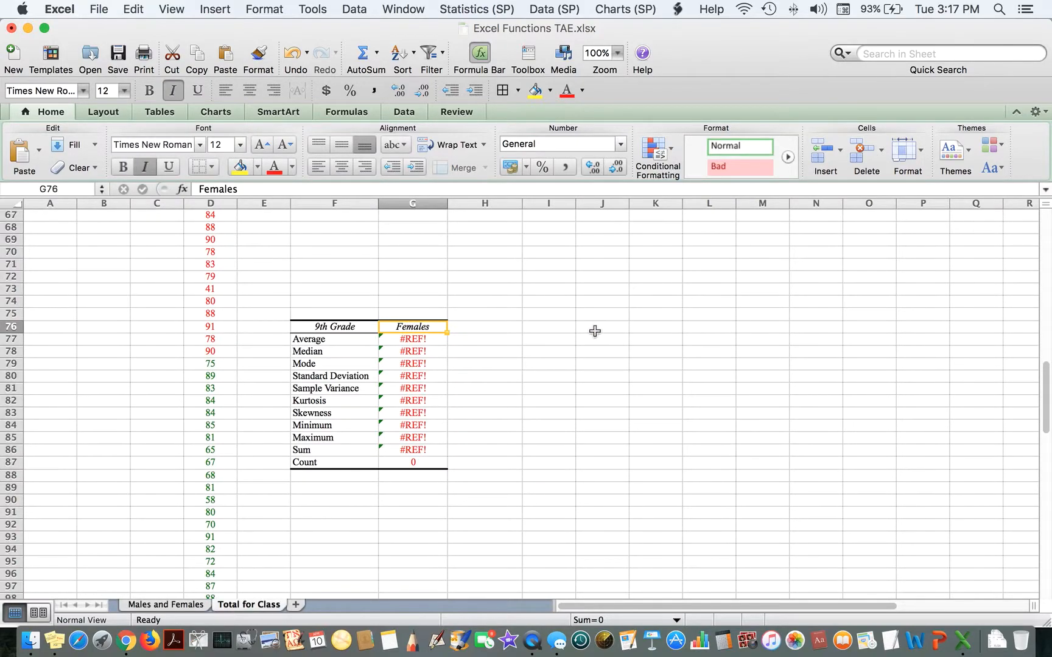
pyautogui.write('Total')
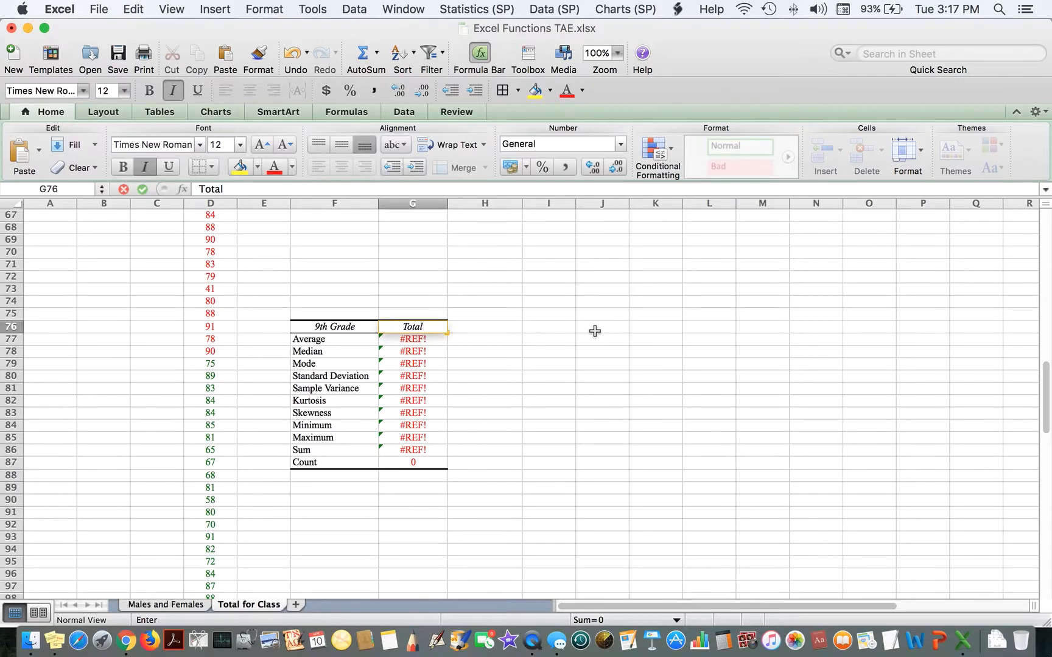
pyautogui.write(' Class')
pyautogui.press('Return')
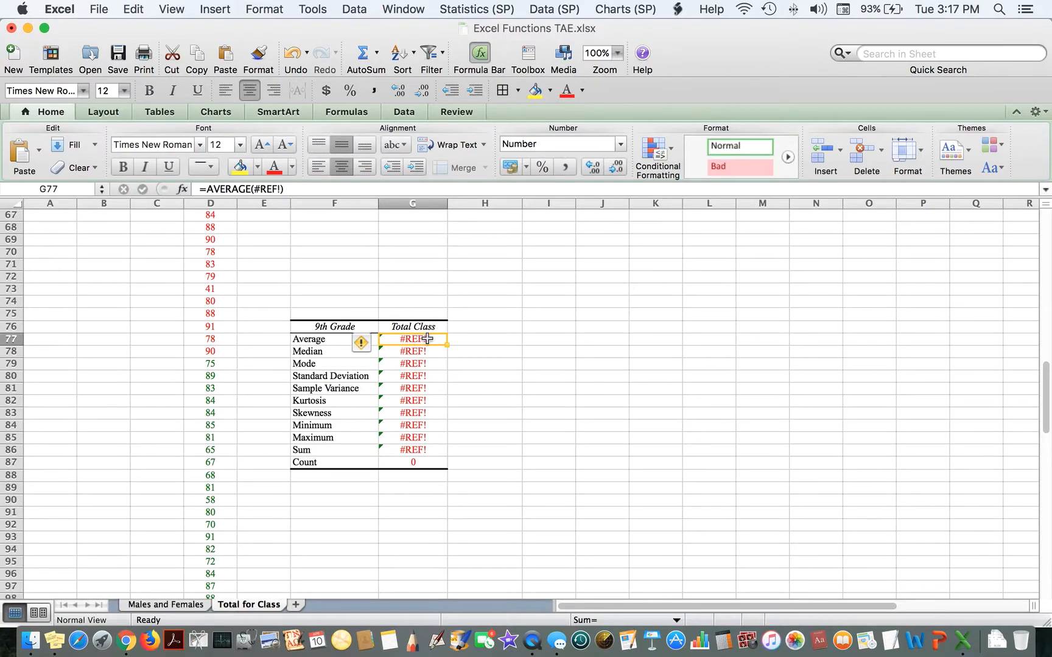
# - Examine the formulas in the Total Class column cell by cell, from Average in G77 to Count in G87
pyautogui.press('Down')
pyautogui.press('Down')
pyautogui.press('Down')
pyautogui.press('Down')
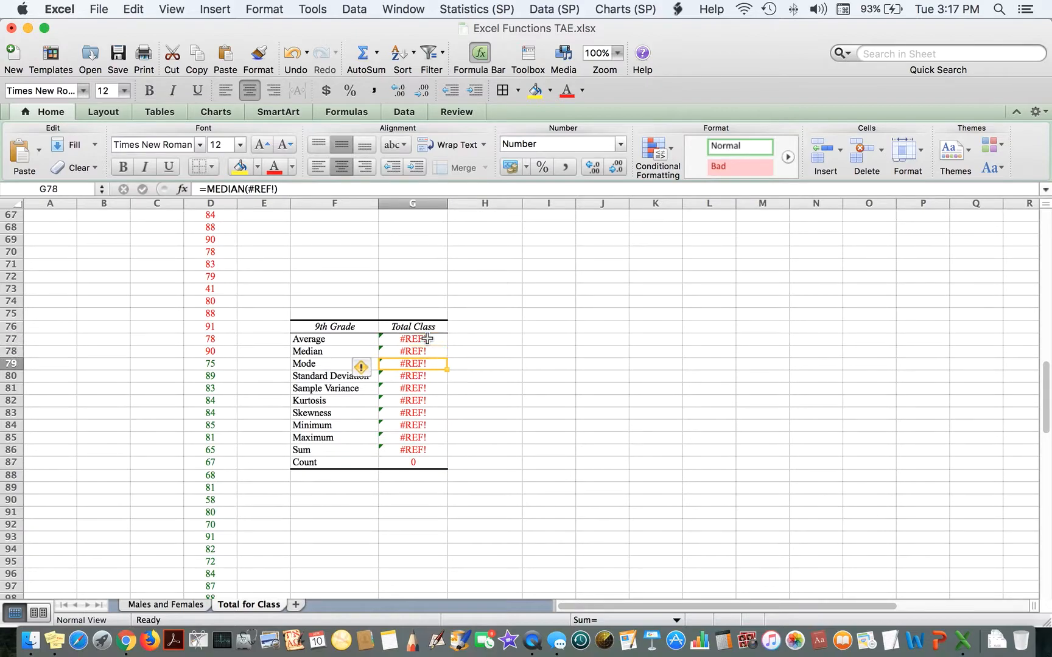
pyautogui.press('Down')
pyautogui.press('Down')
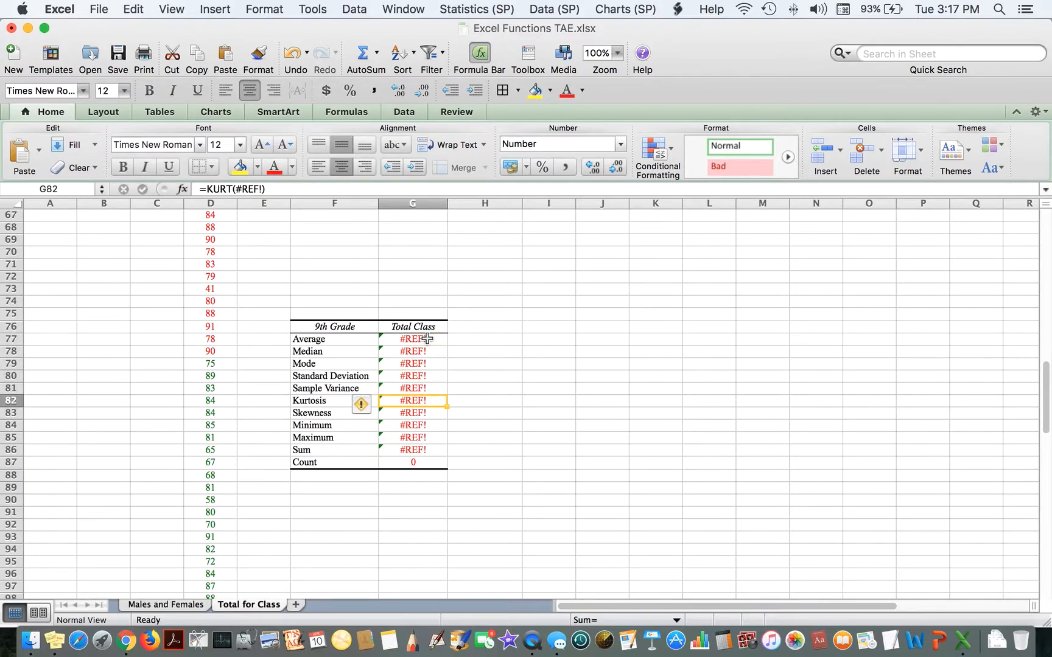
pyautogui.press('Down')
pyautogui.press('Down')
pyautogui.press('Down')
pyautogui.press('Down')
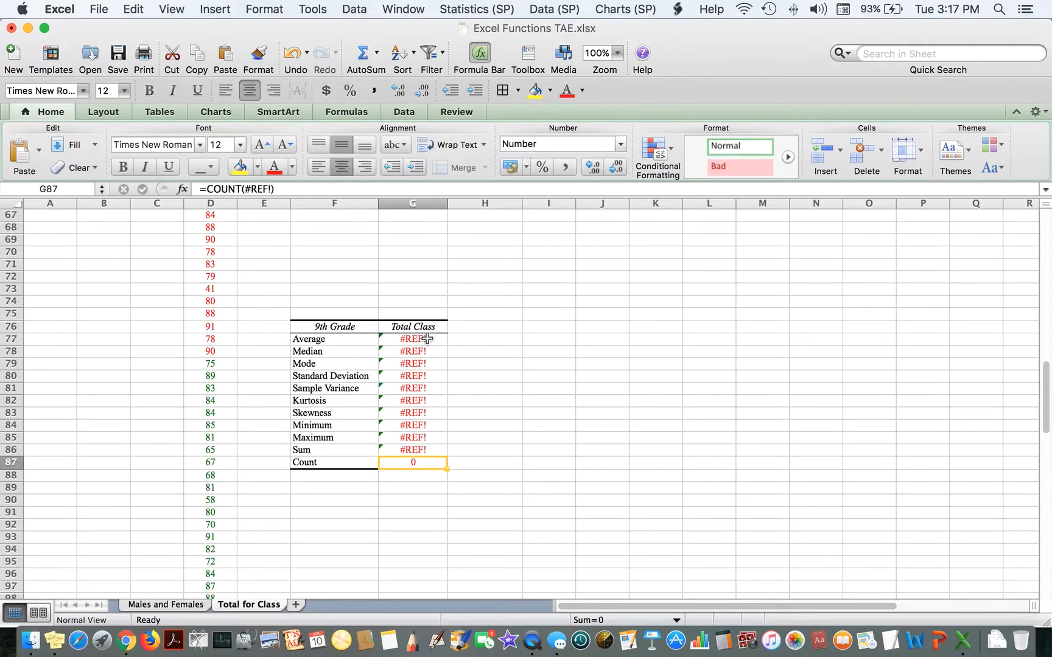
pyautogui.press('Up')
pyautogui.press('Up')
pyautogui.press('Up')
pyautogui.press('Up')
pyautogui.press('Up')
pyautogui.press('Up')
pyautogui.press('Up')
pyautogui.press('Up')
pyautogui.press('Up')
pyautogui.press('Up')
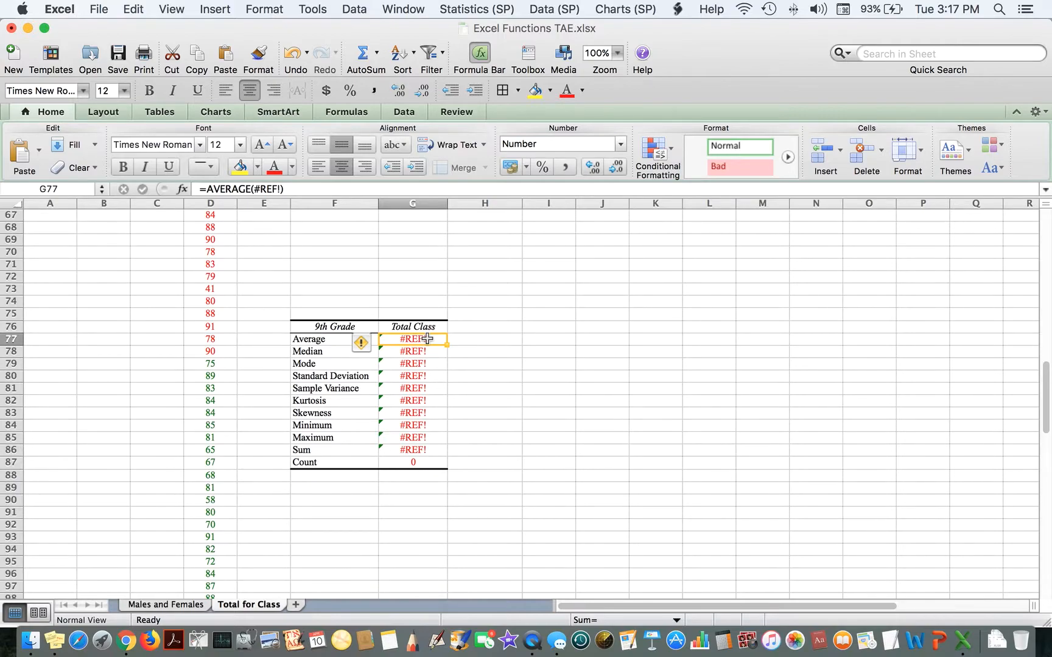
# - Replace the broken reference in the Average formula in G77 so it reads =AVERAGE(D1:D139), and check the corrected formula
pyautogui.doubleClick(271, 191)
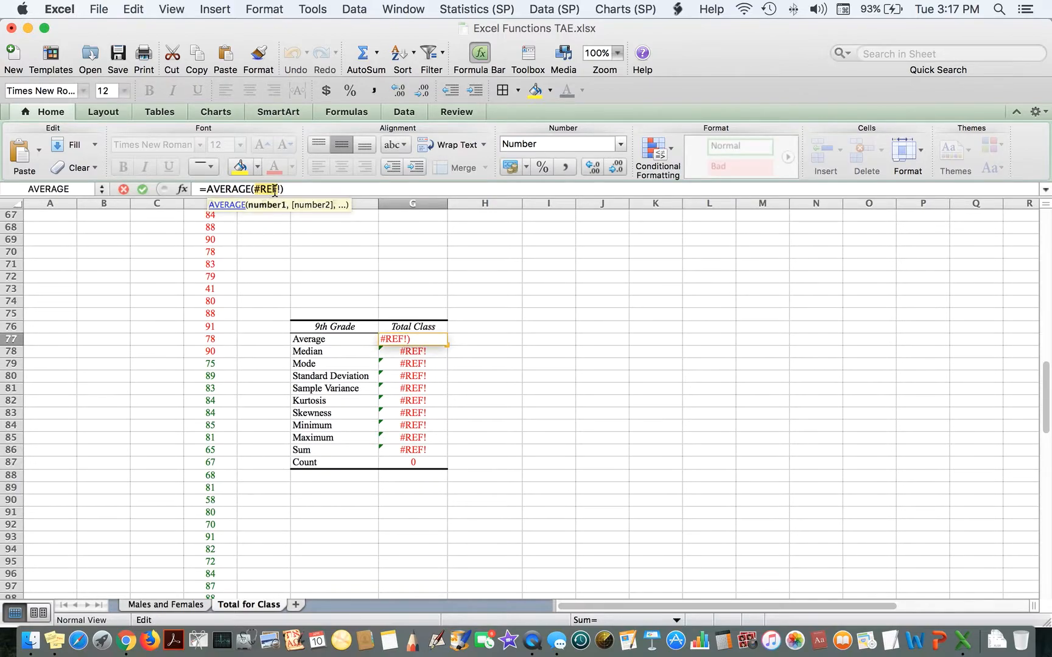
pyautogui.click(281, 191)
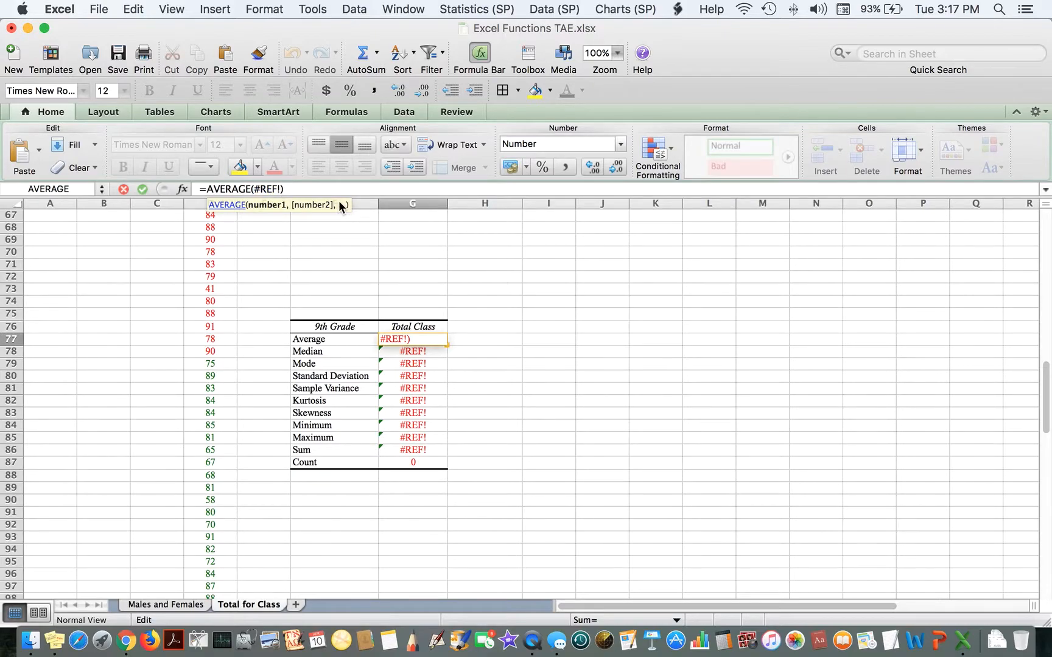
pyautogui.press('BackSpace')
pyautogui.press('BackSpace')
pyautogui.press('BackSpace')
pyautogui.press('BackSpace')
pyautogui.press('BackSpace')
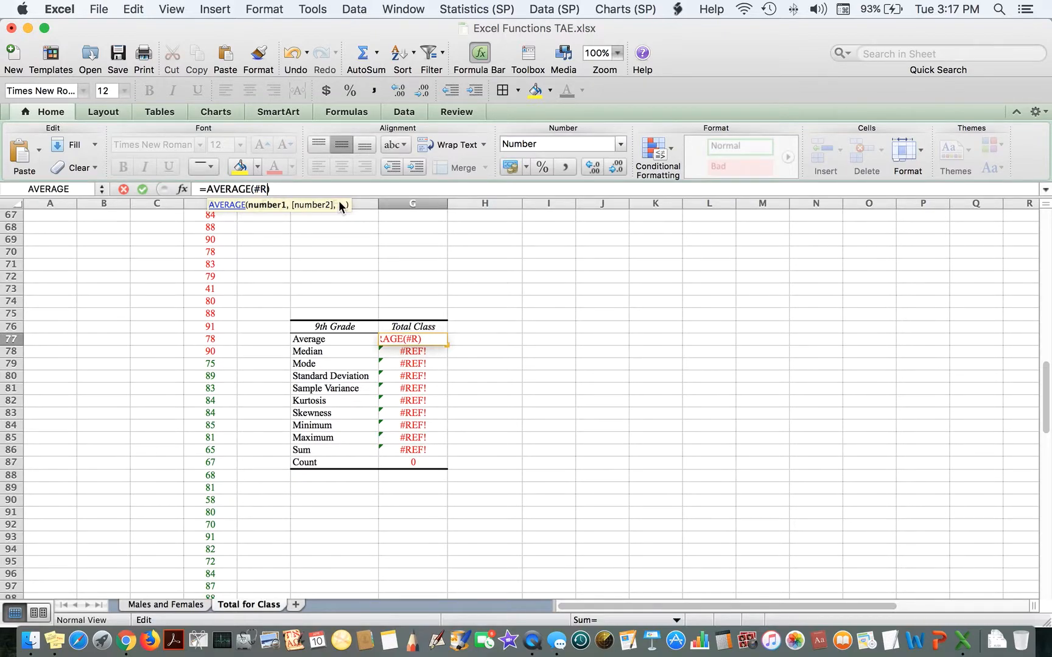
pyautogui.scroll(20, 229, 303)
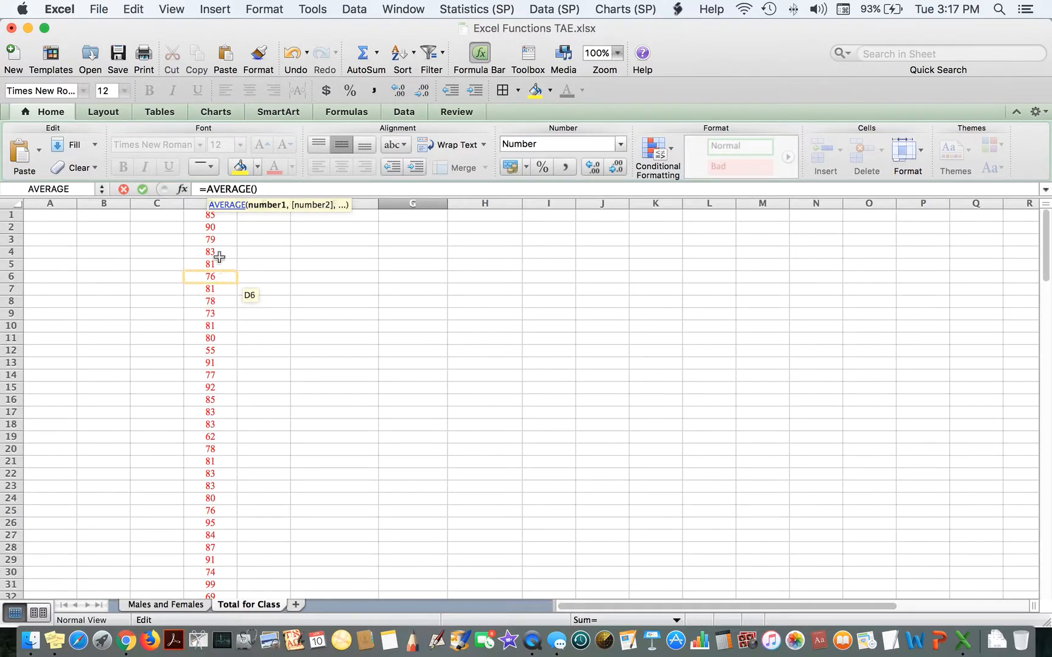
pyautogui.moveTo(194, 216); pyautogui.dragTo(202, 484)
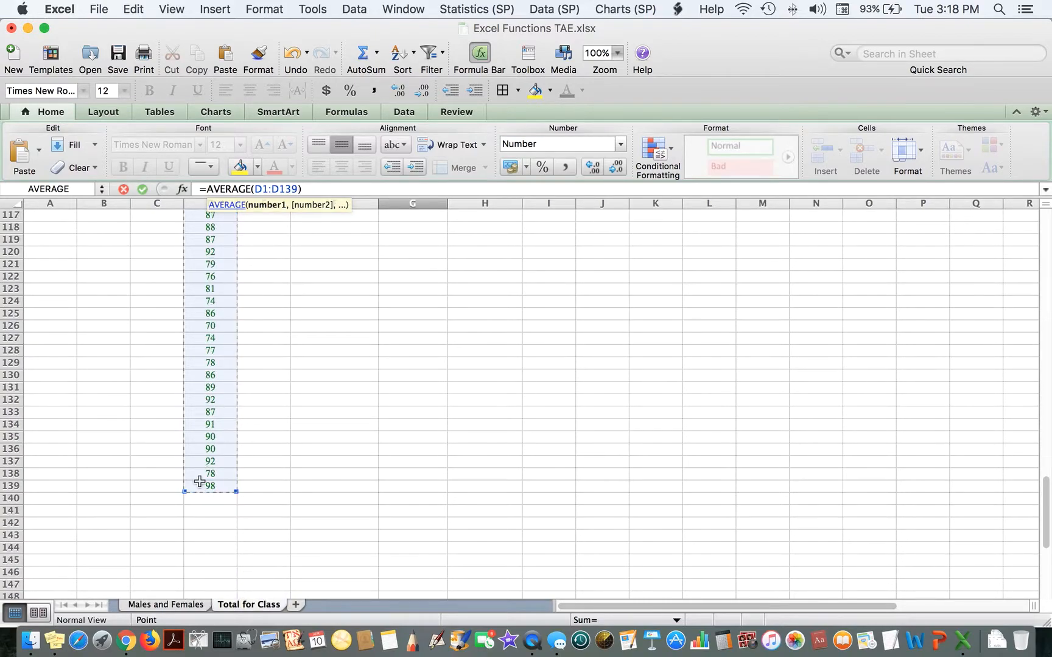
pyautogui.press('Return')
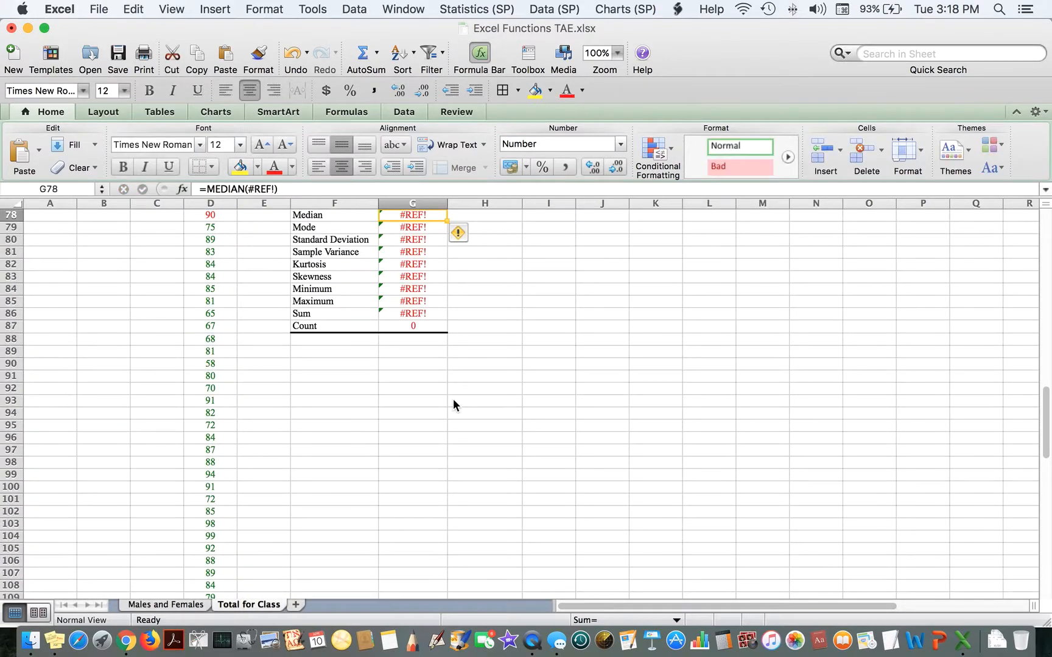
pyautogui.scroll(10, 484, 348)
pyautogui.scroll(-10, 485, 348)
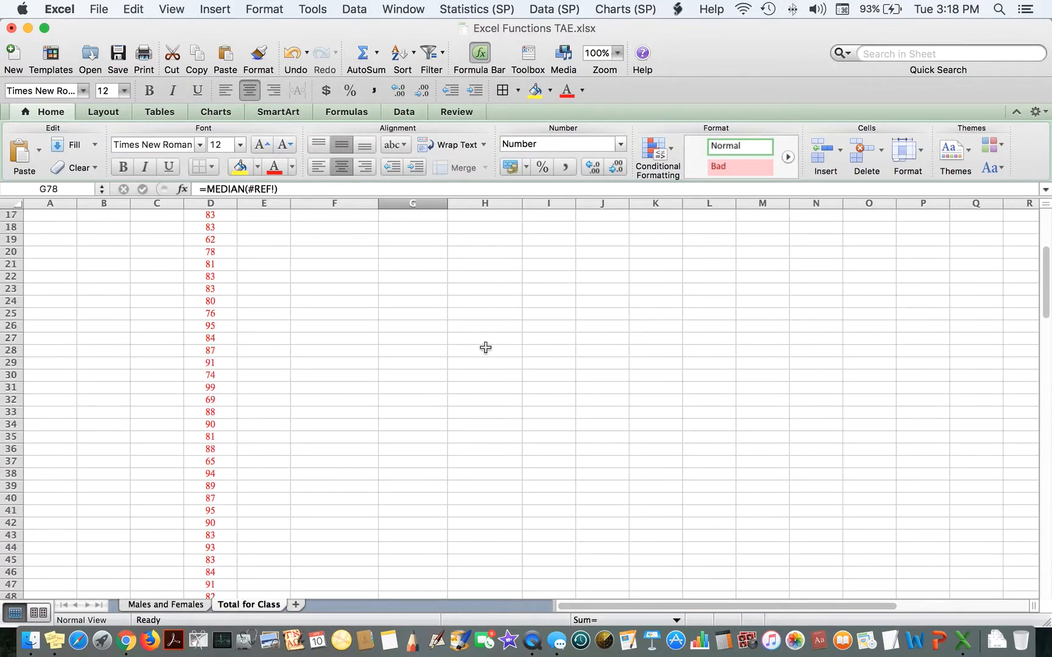
pyautogui.scroll(-5, 485, 348)
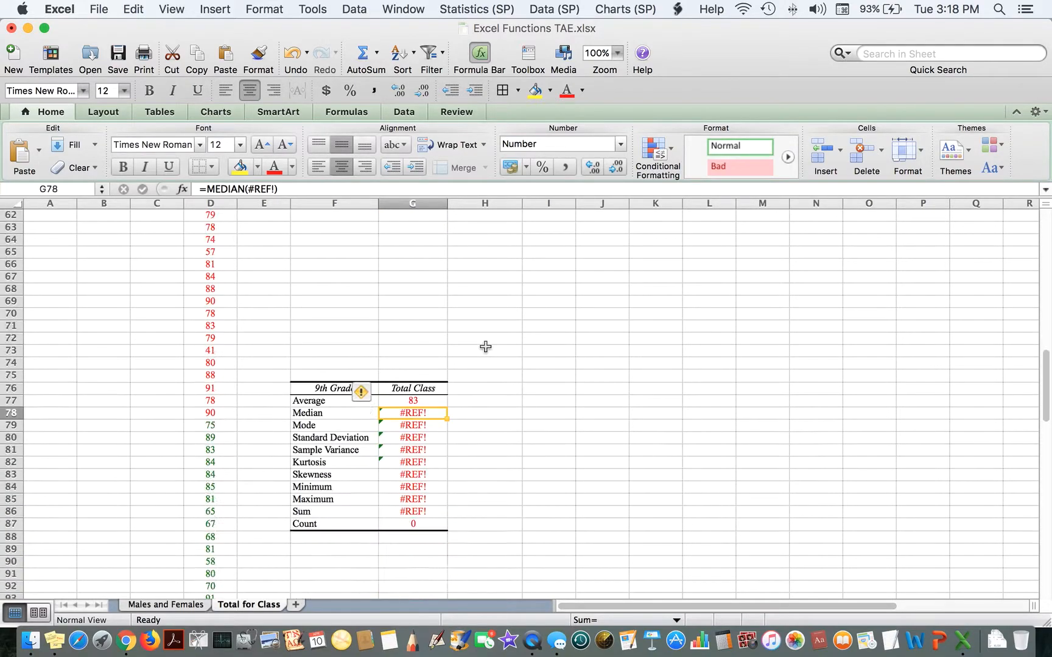
pyautogui.click(438, 365)
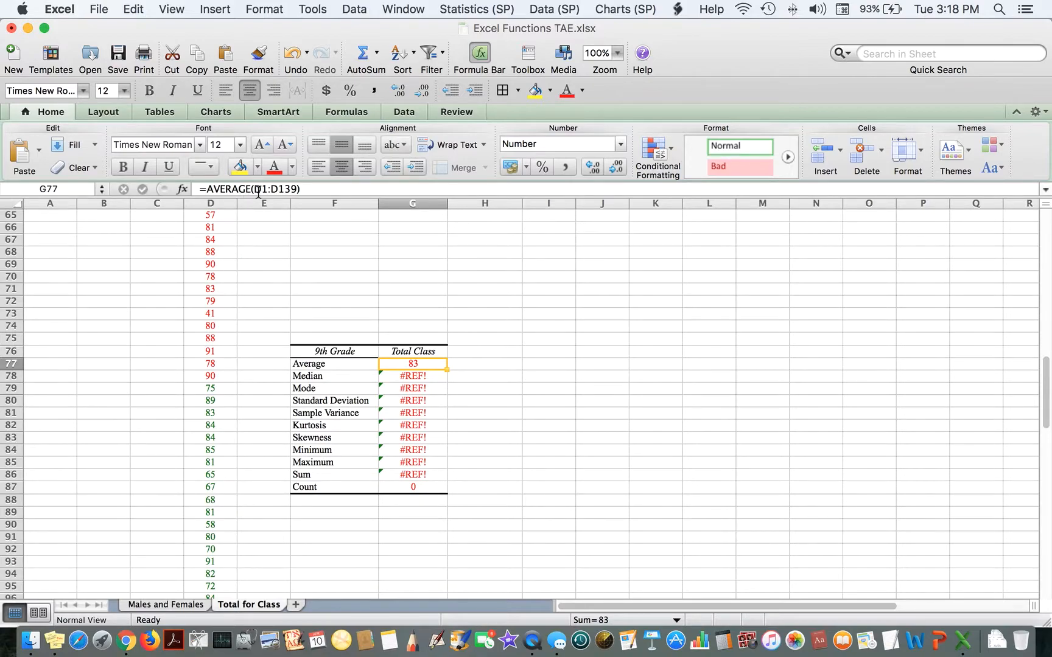
# - Replace the broken reference in the Median formula in G78 so it reads =MEDIAN(D1:D139)
pyautogui.click(414, 379)
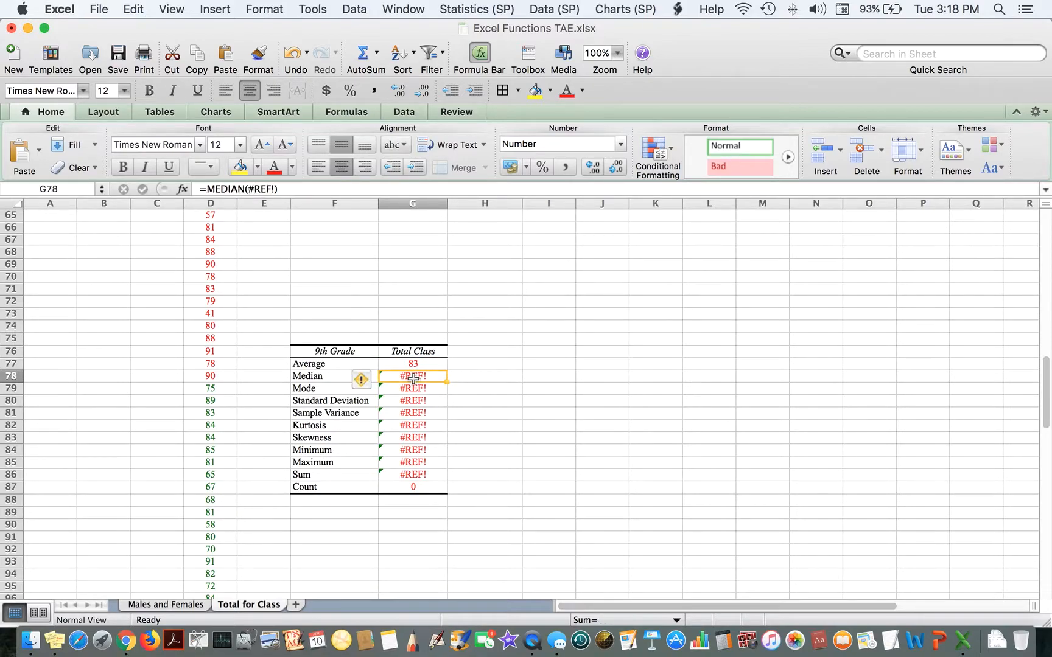
pyautogui.click(275, 190)
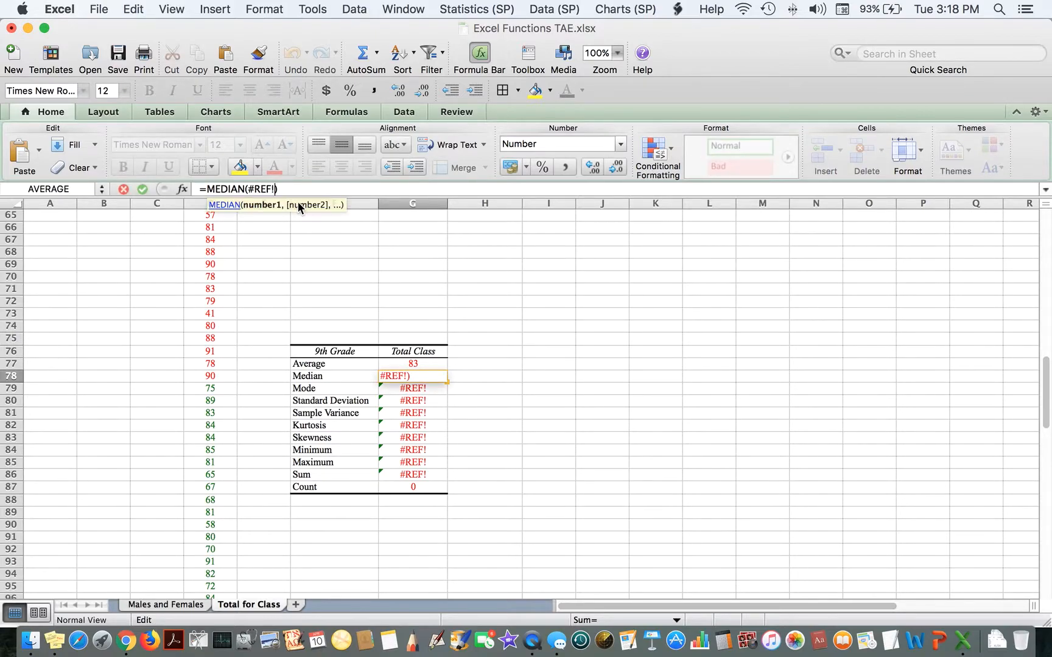
pyautogui.press('BackSpace')
pyautogui.press('BackSpace')
pyautogui.press('BackSpace')
pyautogui.press('BackSpace')
pyautogui.press('BackSpace')
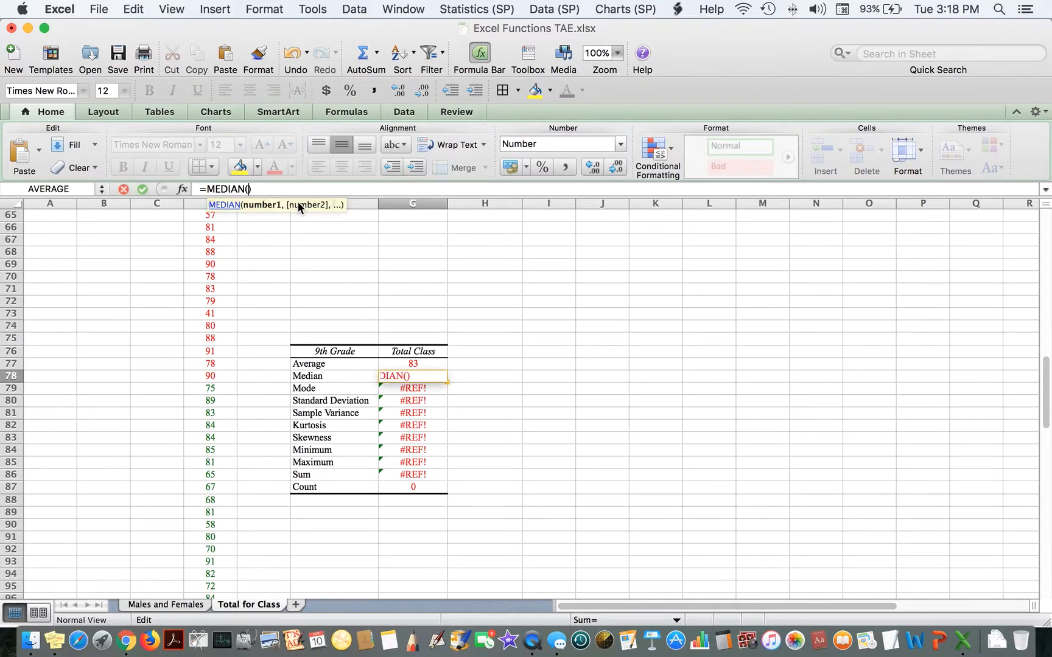
pyautogui.write('D1:D139')
pyautogui.press('Return')
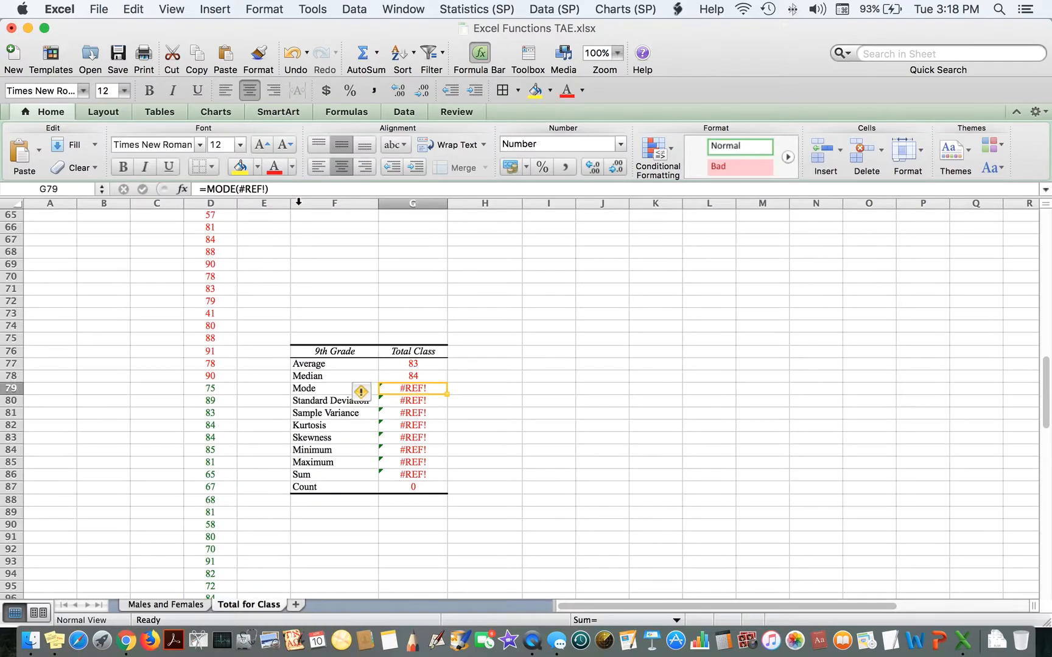
# - Replace the broken reference in the Mode formula in G79 with the combined class grades in column D, starting at D1
pyautogui.click(266, 189)
pyautogui.press('BackSpace')
pyautogui.press('BackSpace')
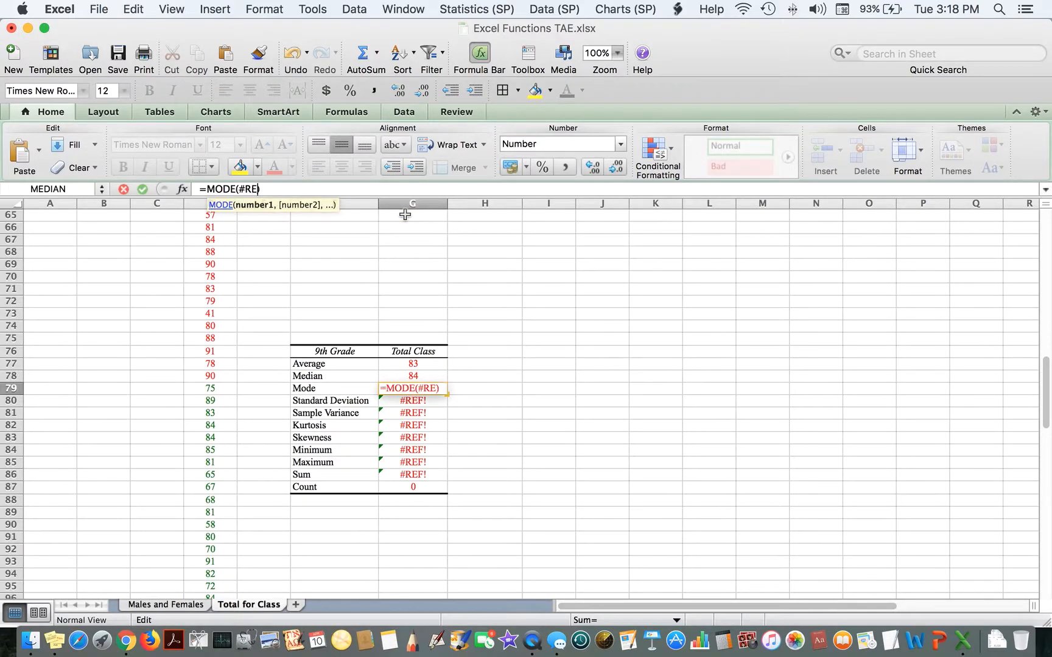
pyautogui.write('D1')
pyautogui.write(':D100')
pyautogui.press('Return')
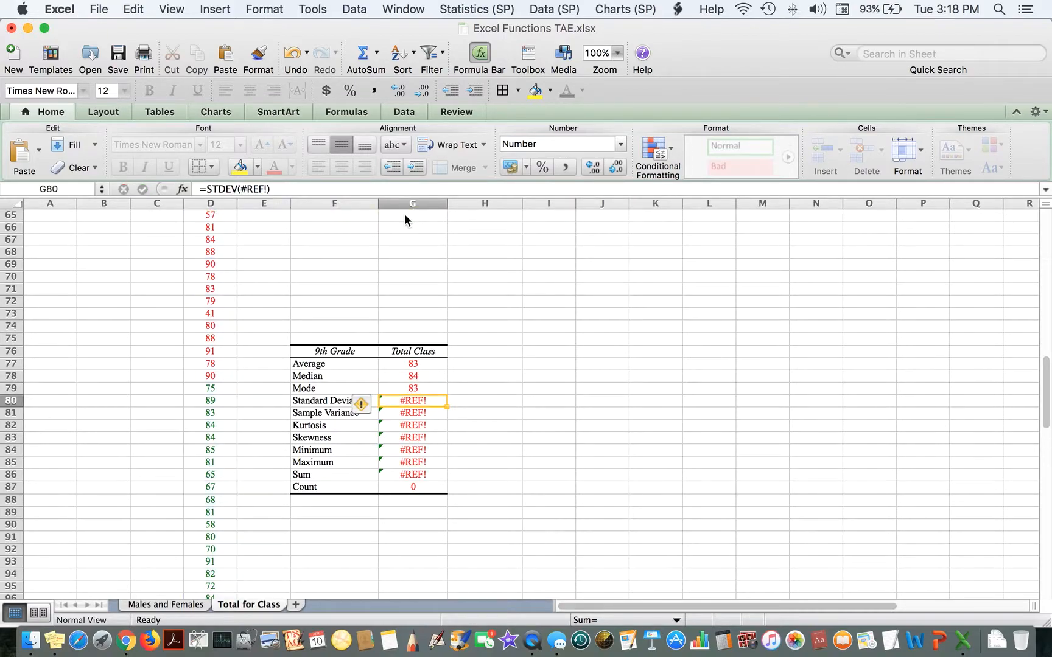